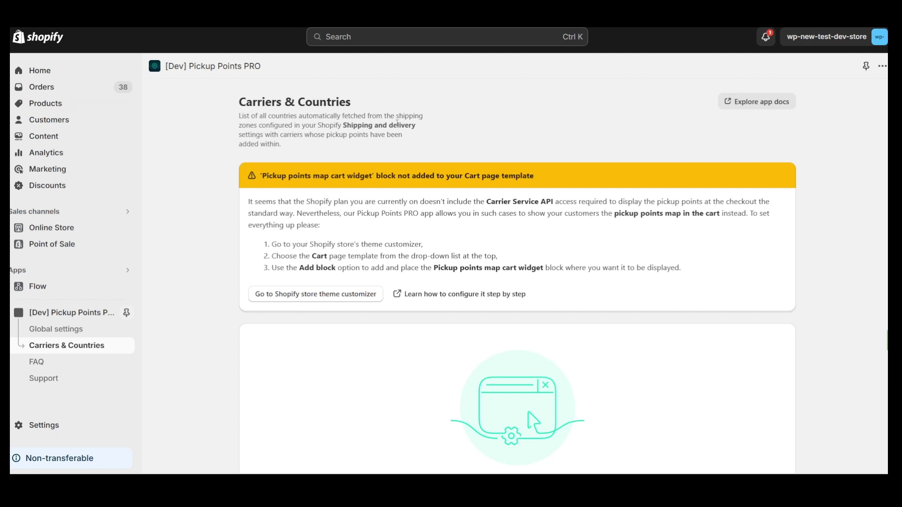
# - Review the Carrier Service API warning and the no-shipping-zones message on Carriers & Countries
pyautogui.scroll(-2, 454, 202)
pyautogui.scroll(2, 453, 209)
pyautogui.moveTo(419, 202); pyautogui.dragTo(555, 204)
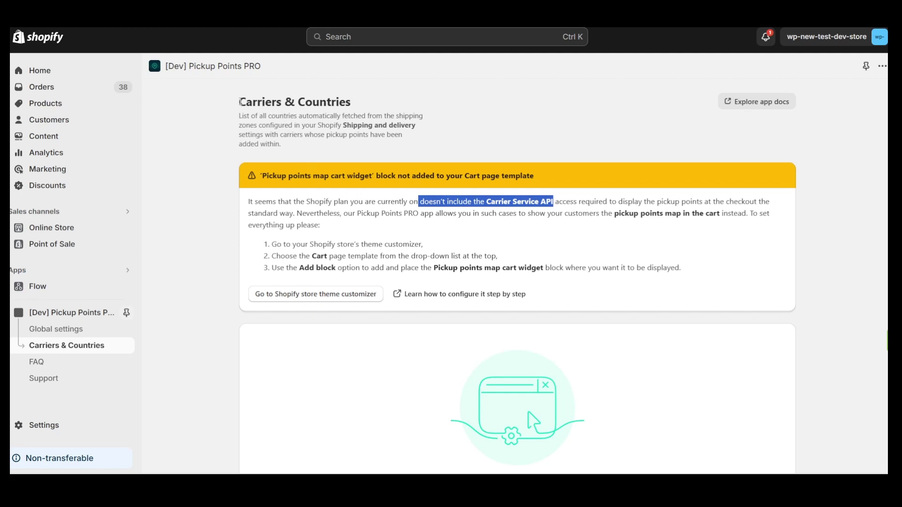
pyautogui.moveTo(241, 102); pyautogui.dragTo(349, 100)
pyautogui.click(378, 108)
pyautogui.scroll(-3, 449, 271)
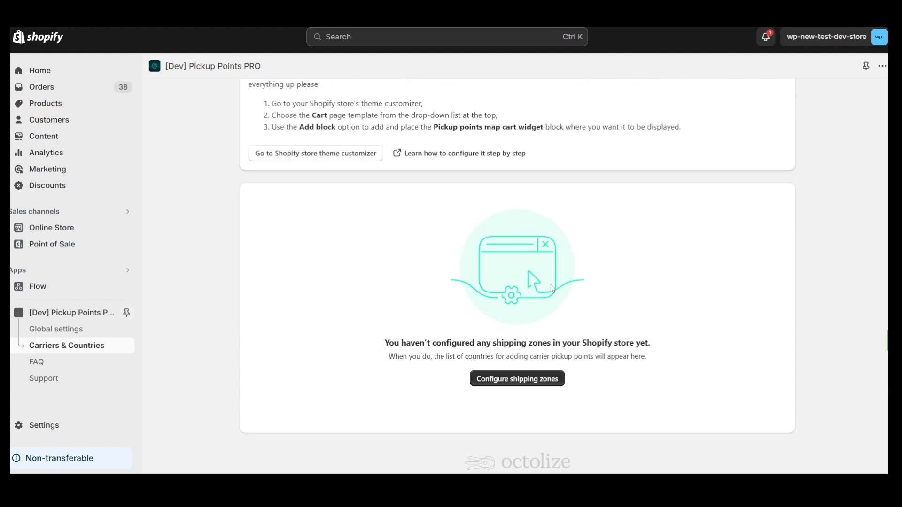
pyautogui.moveTo(379, 344); pyautogui.dragTo(661, 345)
pyautogui.click(643, 354)
pyautogui.scroll(1, 472, 295)
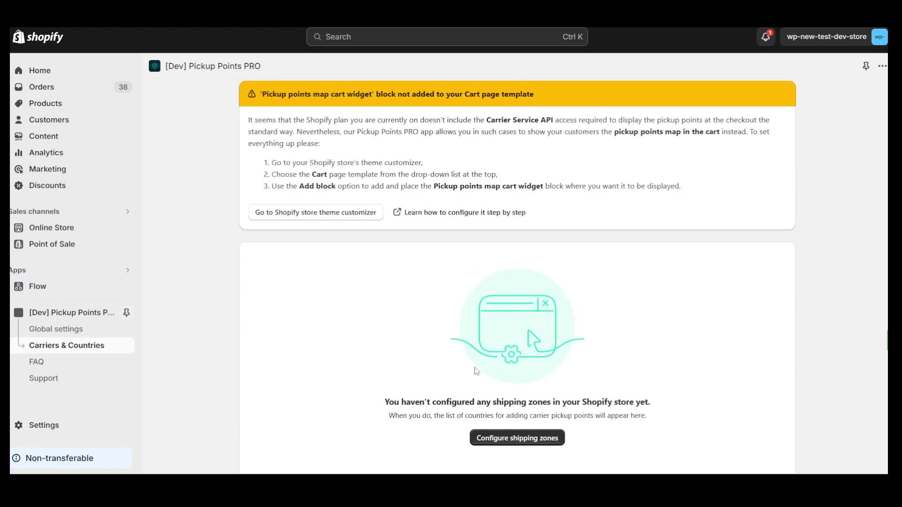
# - Go to the store's shipping zone configuration and confirm United Kingdom is listed
pyautogui.click(508, 434)
pyautogui.scroll(2, 416, 316)
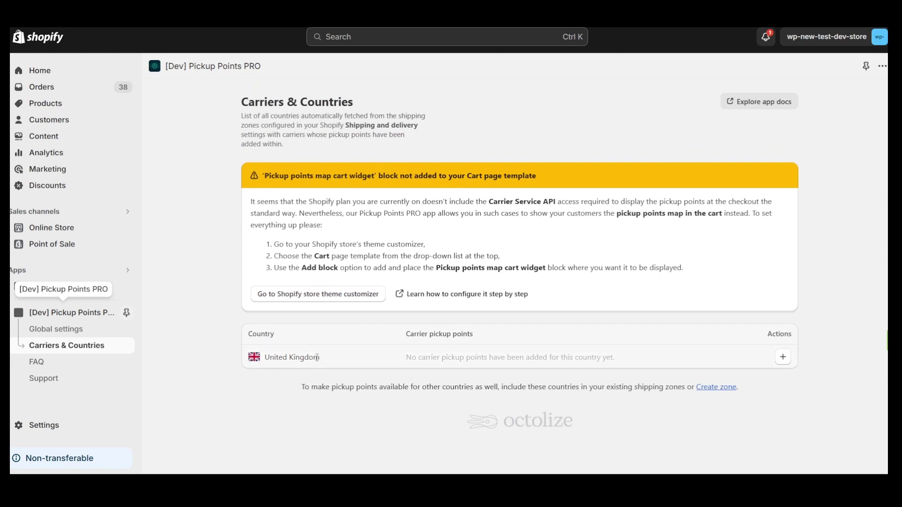
pyautogui.moveTo(317, 359); pyautogui.dragTo(264, 360)
pyautogui.click(378, 356)
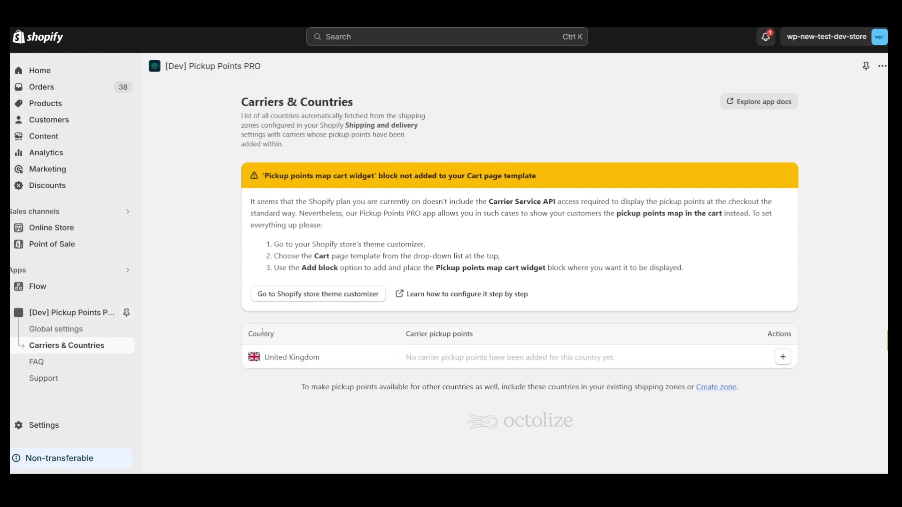
# - Open the General shipping profile under Settings > Shipping and delivery
pyautogui.click(66, 424)
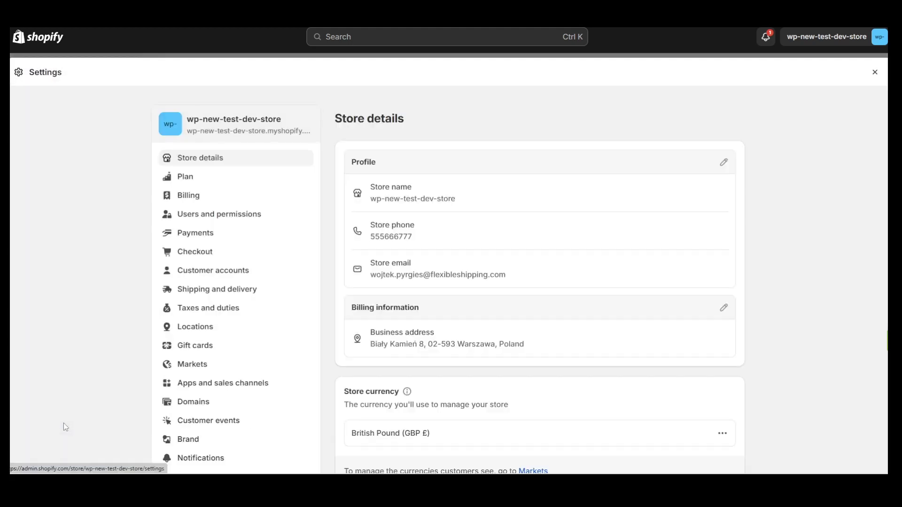
pyautogui.click(228, 294)
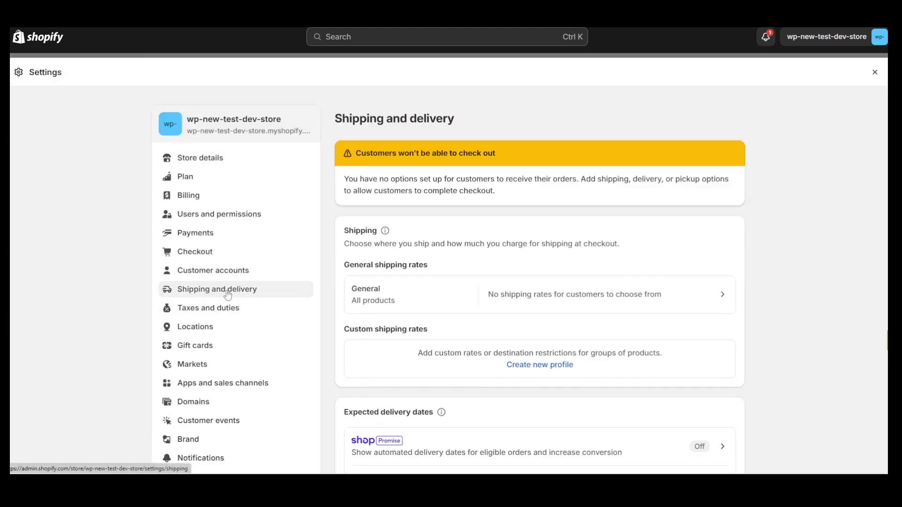
pyautogui.click(619, 297)
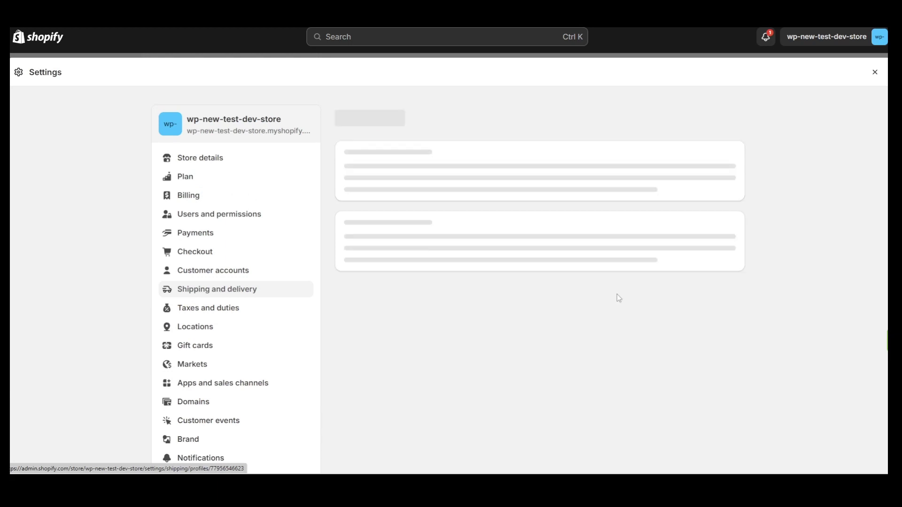
pyautogui.scroll(-8, 553, 303)
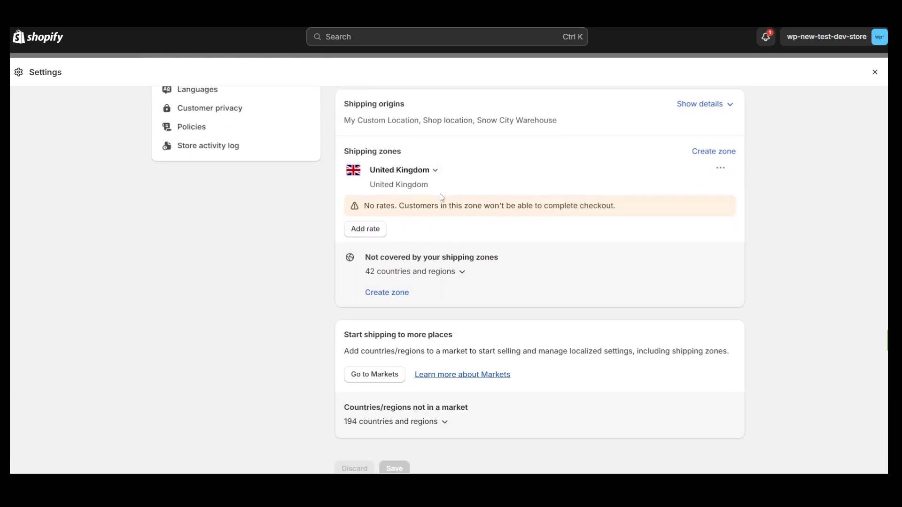
# - Add a flat rate named DPD Pickup Point at £9.00 to the United Kingdom zone
pyautogui.click(371, 230)
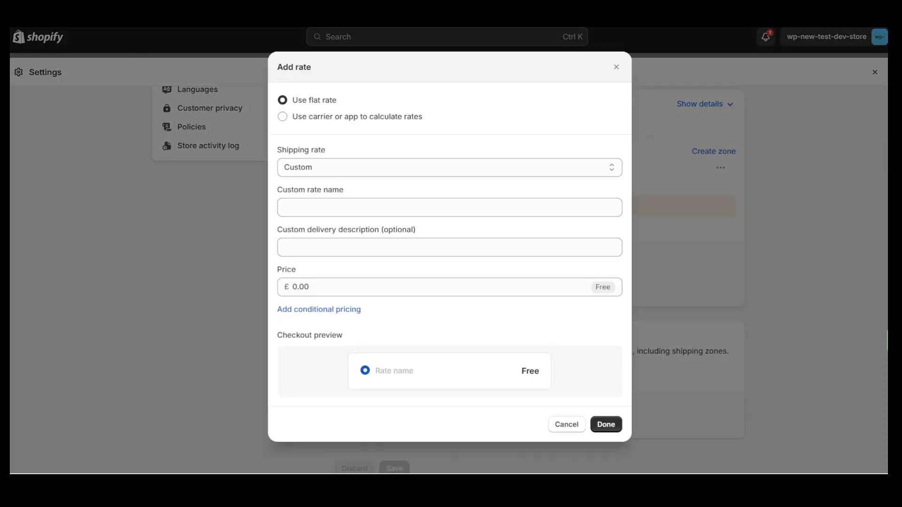
pyautogui.click(321, 210)
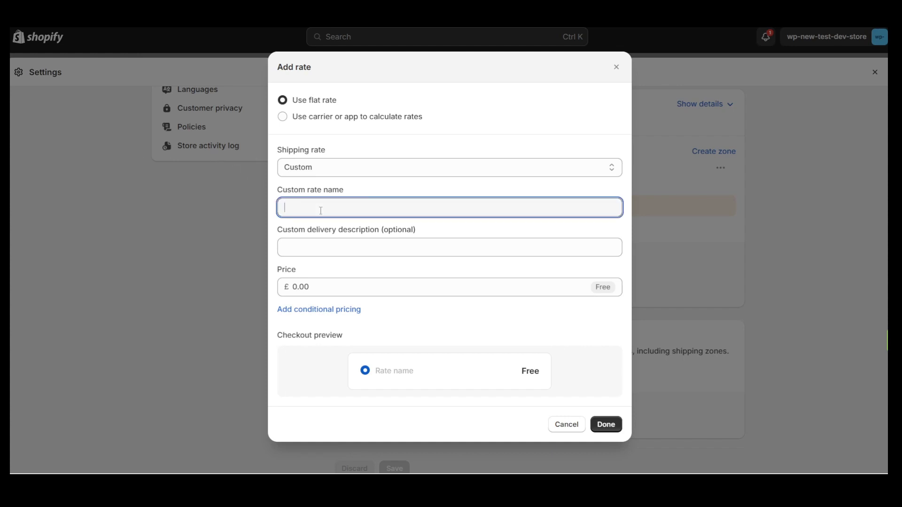
pyautogui.write('DPD Pickup Point')
pyautogui.click(315, 291)
pyautogui.write('9')
pyautogui.click(507, 328)
pyautogui.click(606, 425)
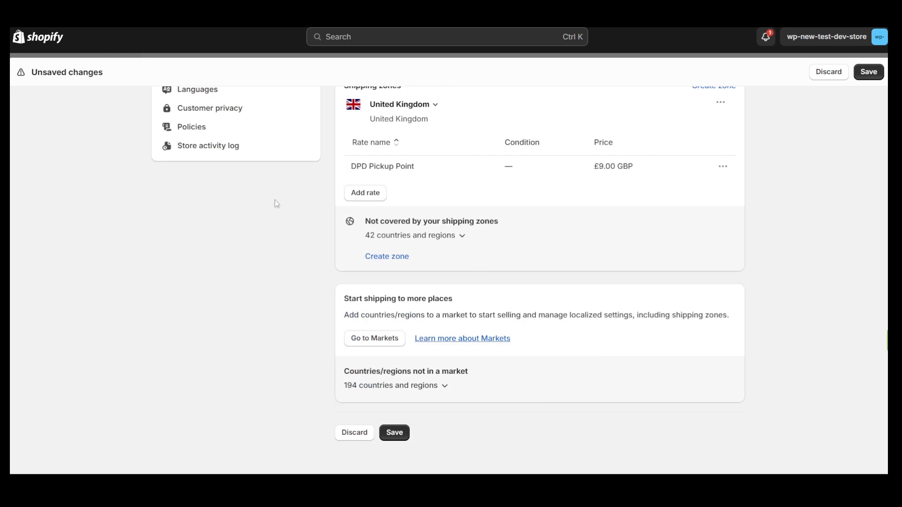
# - Add a Standard Delivery flat rate at £10.00 and save the General shipping profile
pyautogui.click(372, 193)
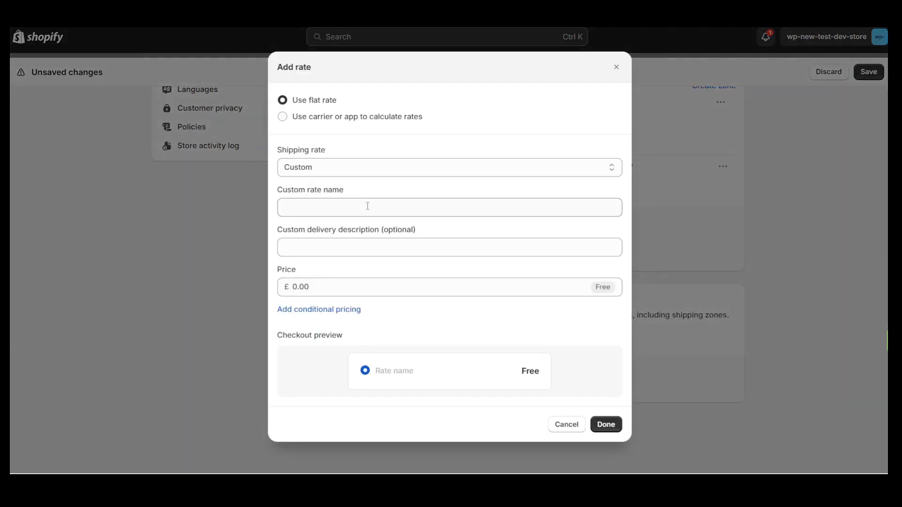
pyautogui.click(363, 207)
pyautogui.write('Standard Delivery')
pyautogui.click(323, 288)
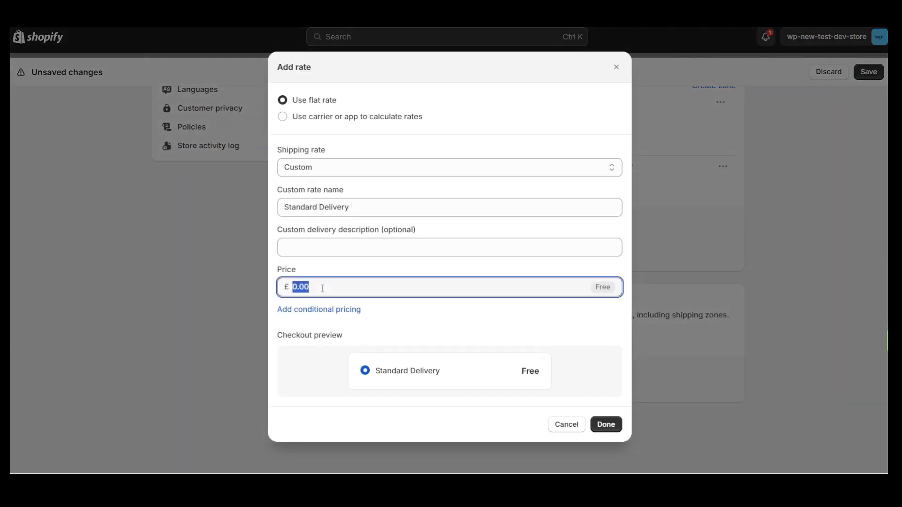
pyautogui.write('10')
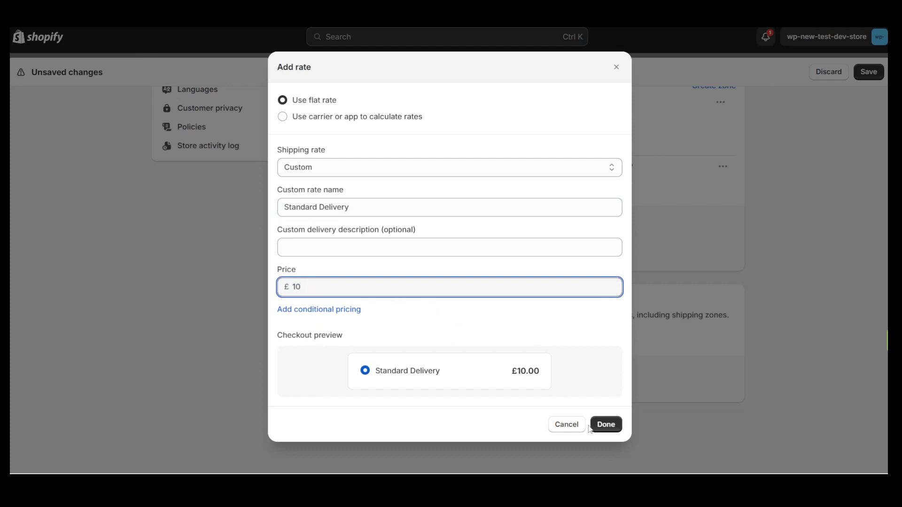
pyautogui.click(602, 425)
pyautogui.scroll(3, 634, 310)
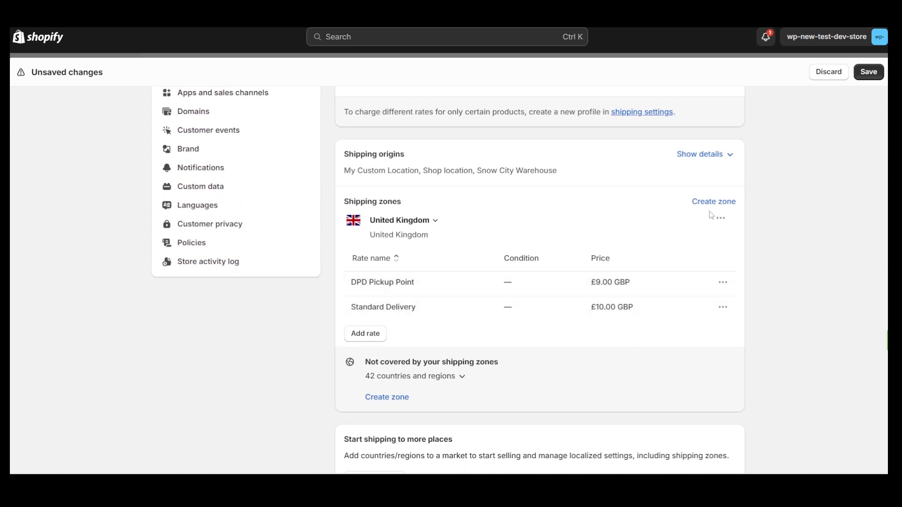
pyautogui.click(869, 73)
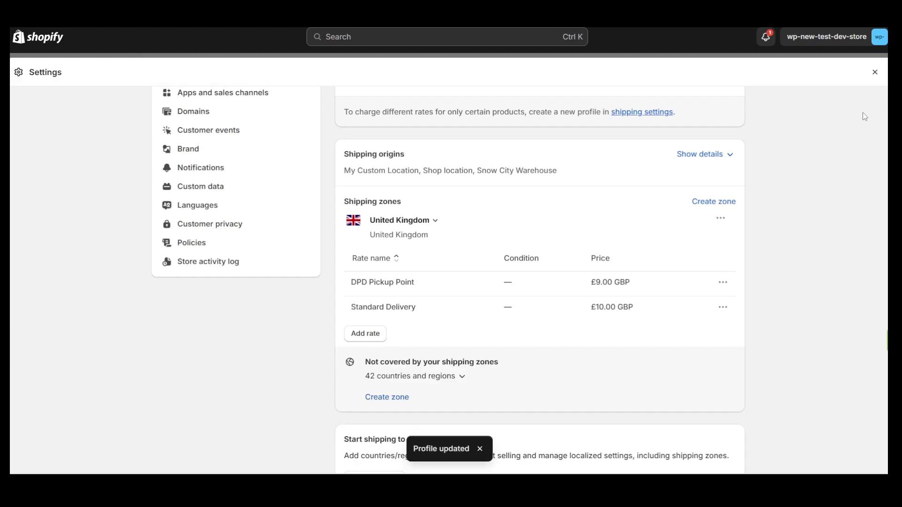
# - Back in Pickup Points PRO, add DPD carrier pickup points for United Kingdom
pyautogui.click(875, 72)
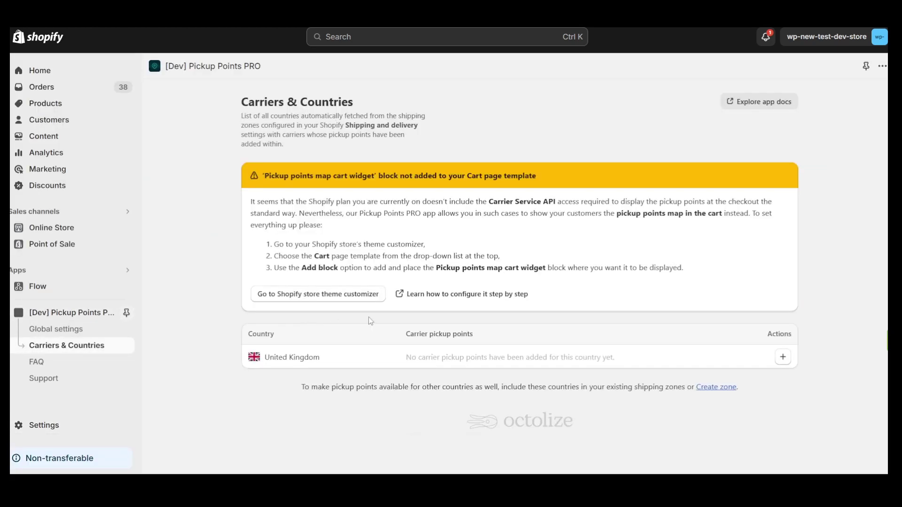
pyautogui.moveTo(425, 357); pyautogui.dragTo(564, 358)
pyautogui.click(647, 361)
pyautogui.click(784, 358)
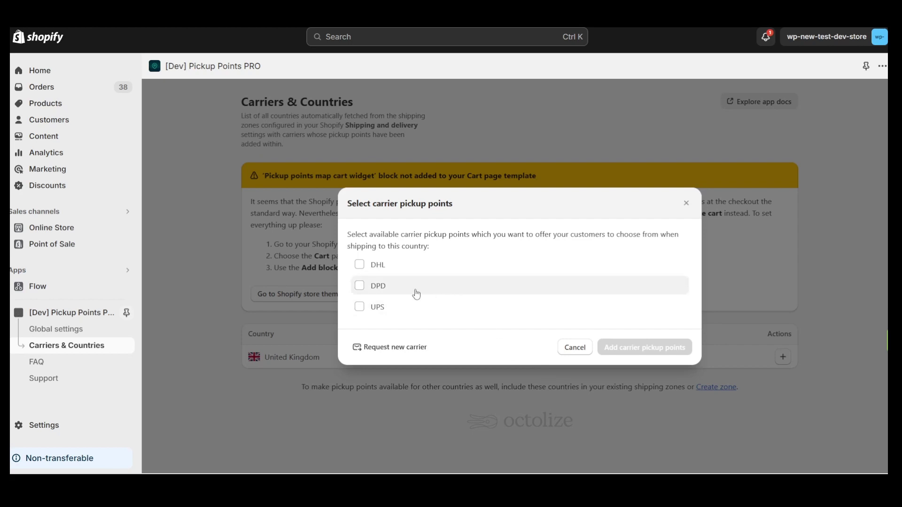
pyautogui.click(360, 286)
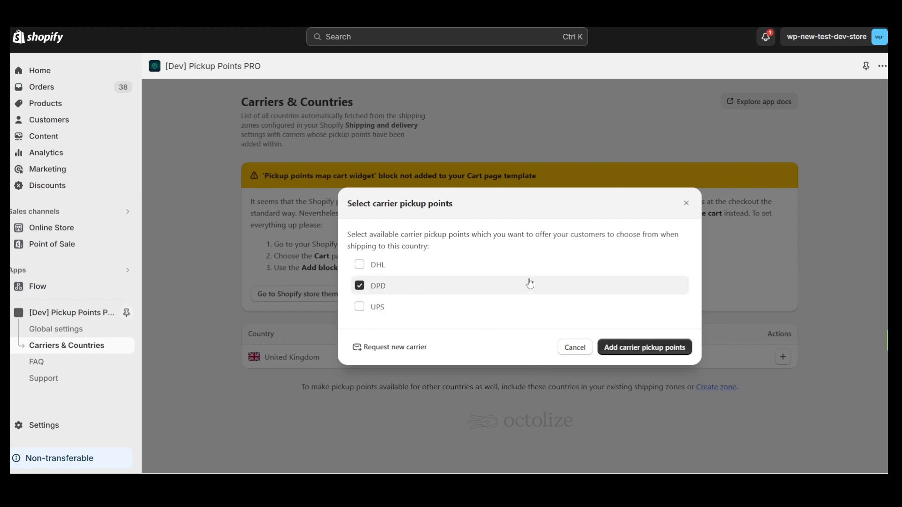
pyautogui.click(643, 348)
# - Open the DPD carrier's pickup point settings page
pyautogui.scroll(-1, 540, 376)
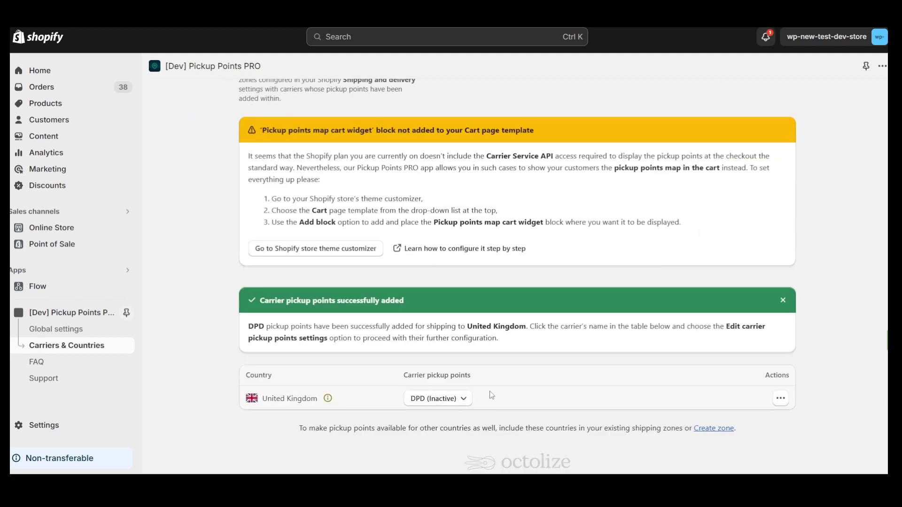
pyautogui.click(466, 399)
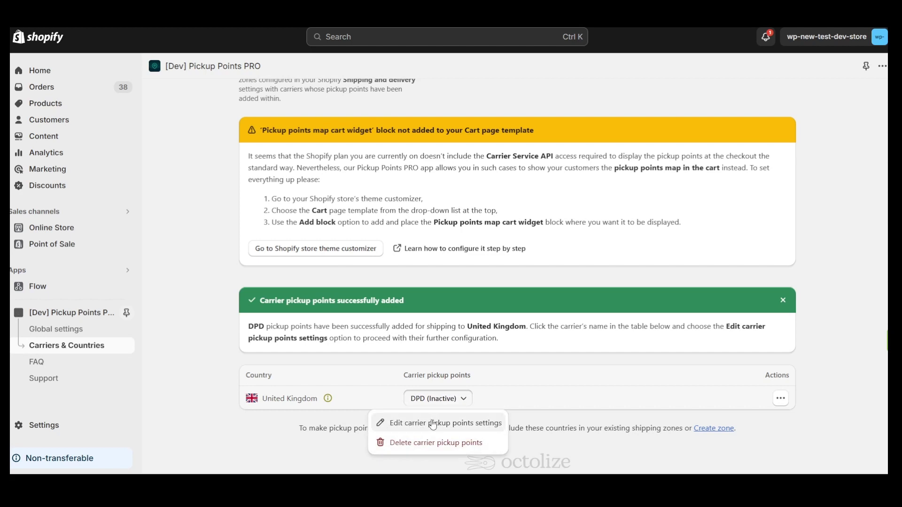
pyautogui.click(433, 424)
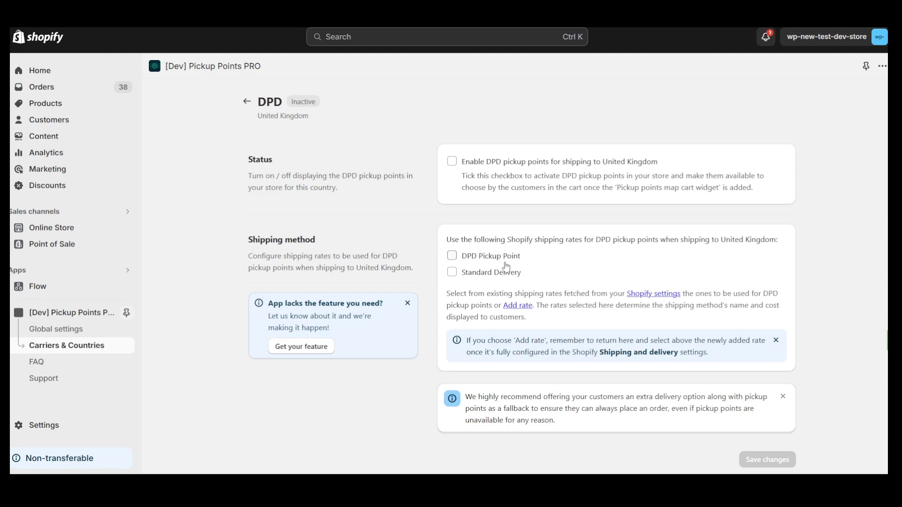
# - Enable UK DPD pickup points with the DPD Pickup Point rate, save, and return to Carriers & Countries
pyautogui.click(451, 256)
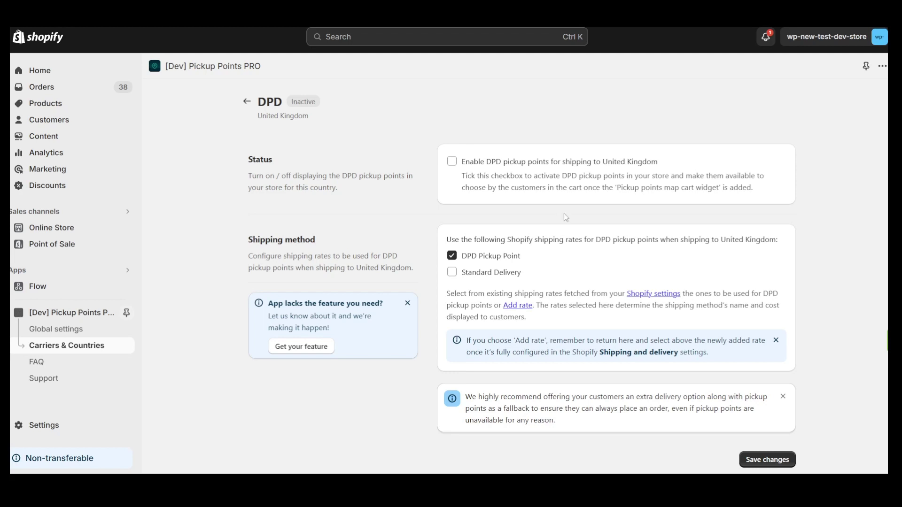
pyautogui.click(452, 163)
pyautogui.click(752, 454)
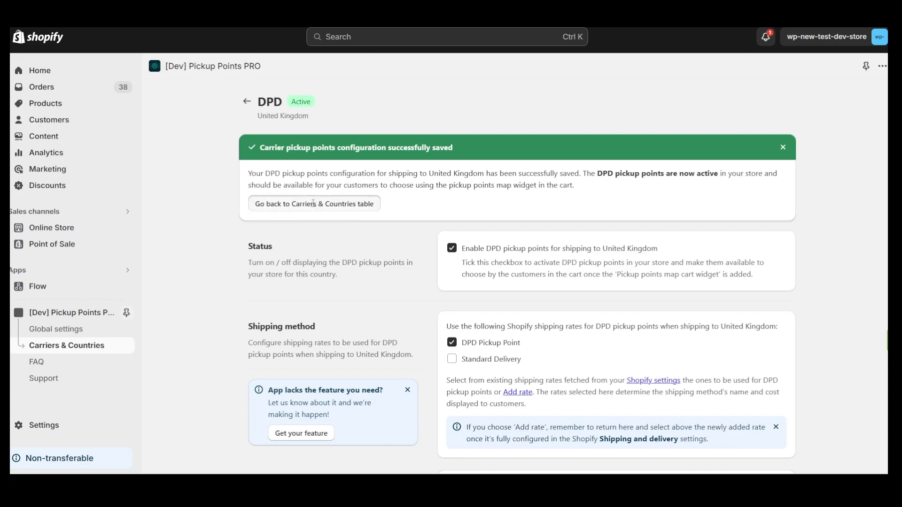
pyautogui.click(314, 204)
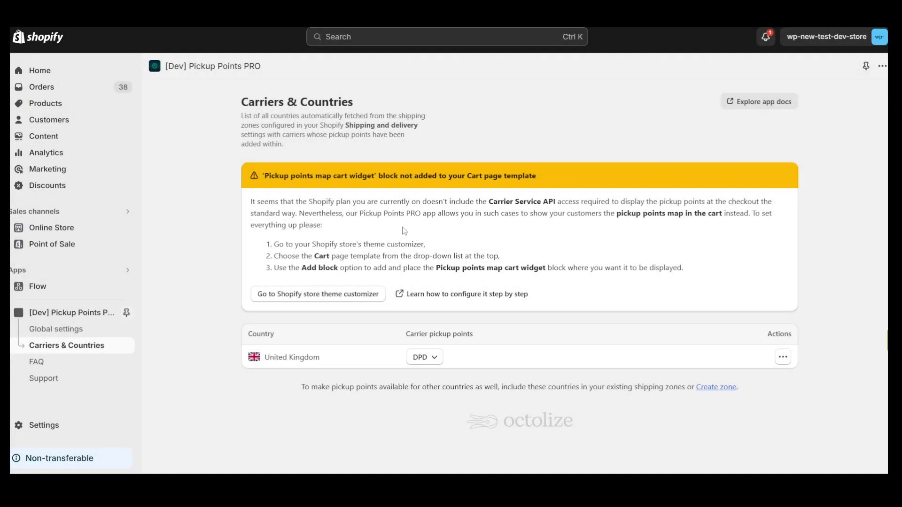
# - Add the Pickup points map cart widget to the cart Subtotal above Checkout button and save
pyautogui.click(318, 296)
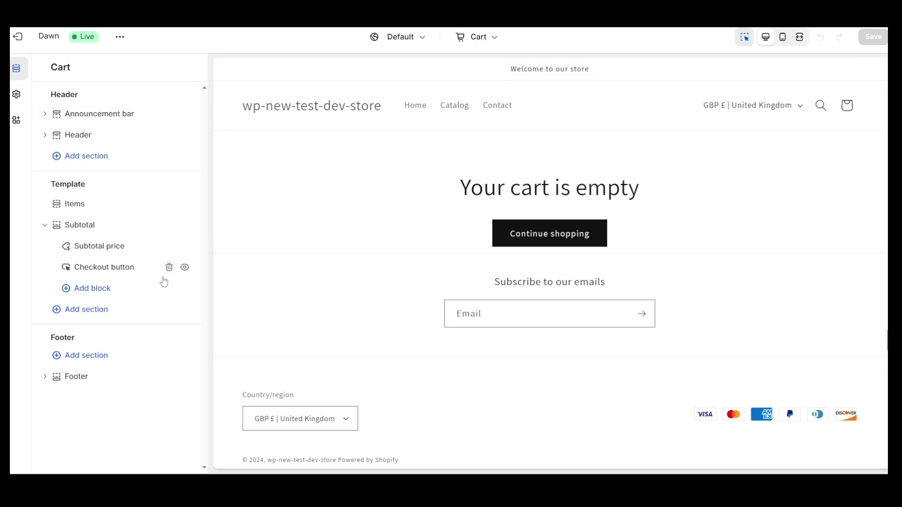
pyautogui.click(101, 291)
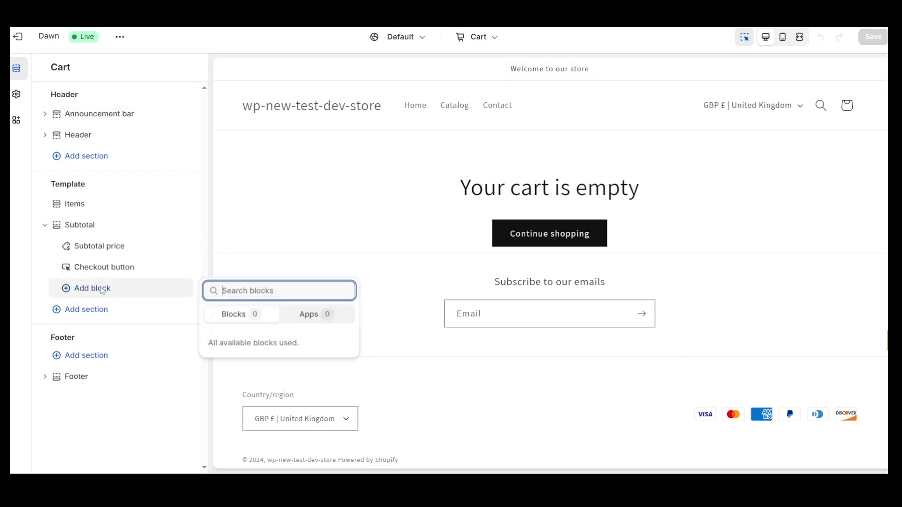
pyautogui.click(312, 315)
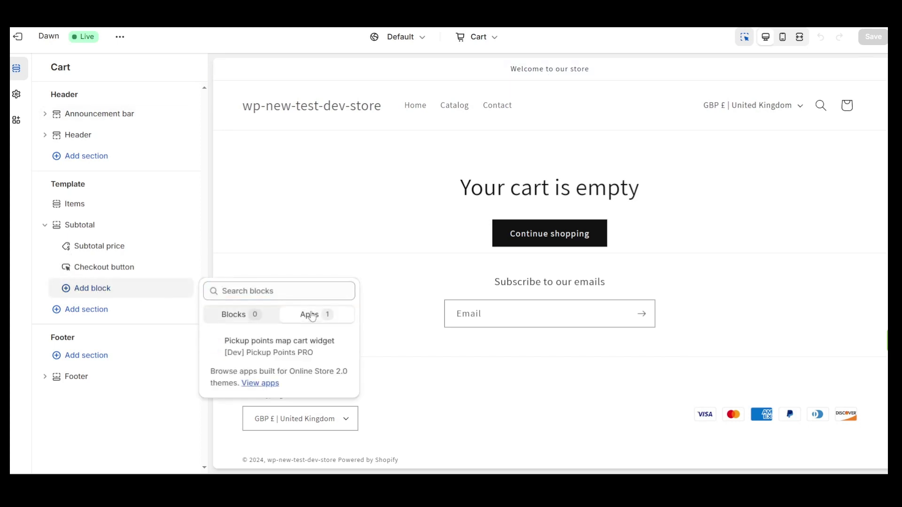
pyautogui.click(270, 350)
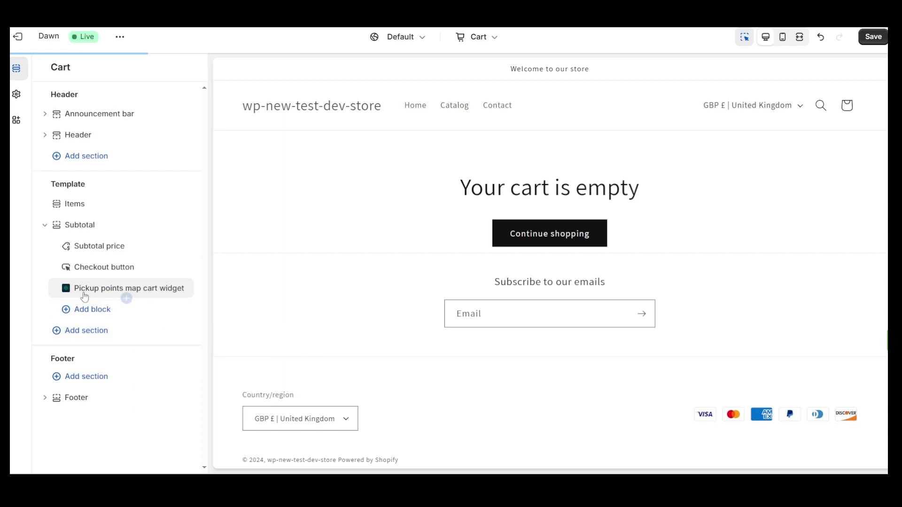
pyautogui.moveTo(58, 288); pyautogui.dragTo(64, 269)
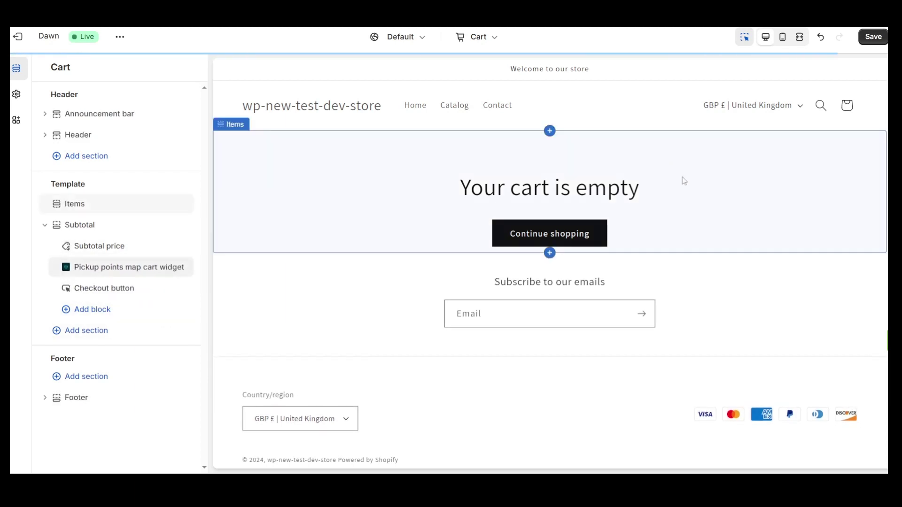
pyautogui.click(877, 36)
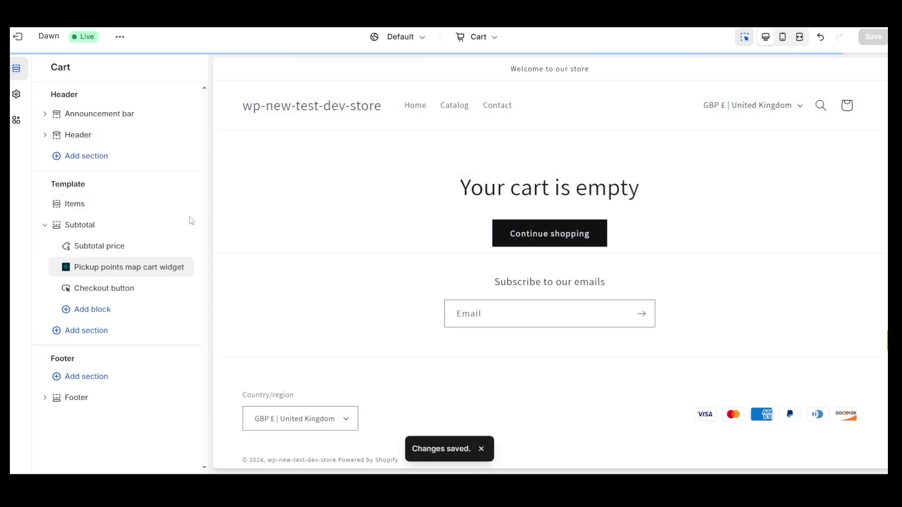
# - Review the pickup widget's settings for the shipping-country selector and map button text
pyautogui.click(116, 267)
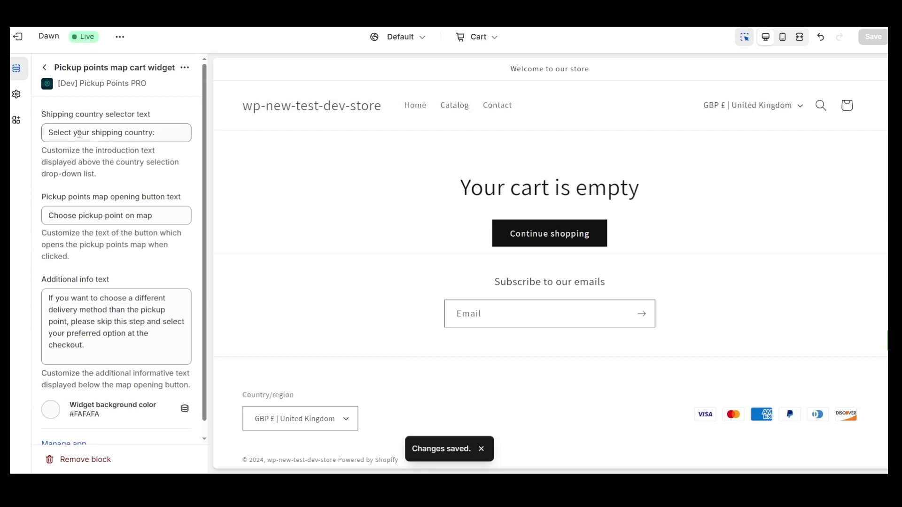
pyautogui.moveTo(48, 132); pyautogui.dragTo(155, 133)
pyautogui.click(169, 134)
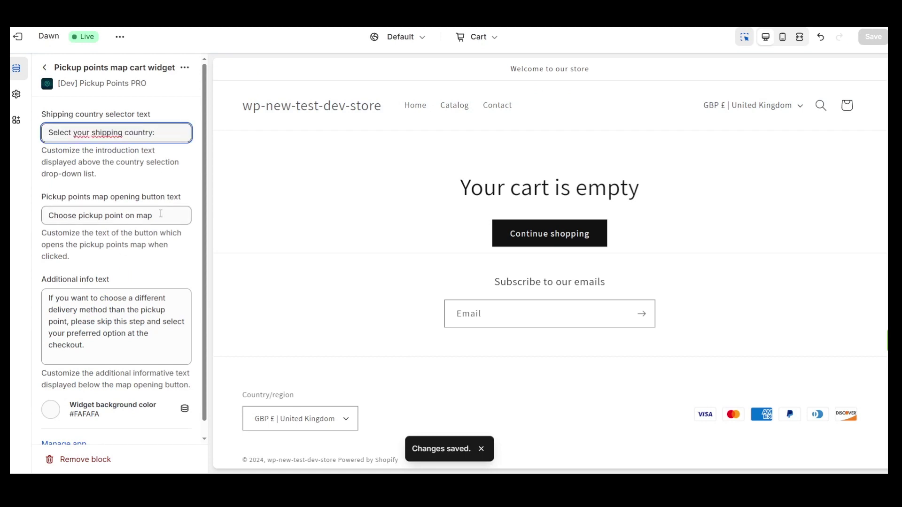
pyautogui.moveTo(160, 213); pyautogui.dragTo(54, 215)
pyautogui.click(113, 253)
pyautogui.scroll(-1, 115, 256)
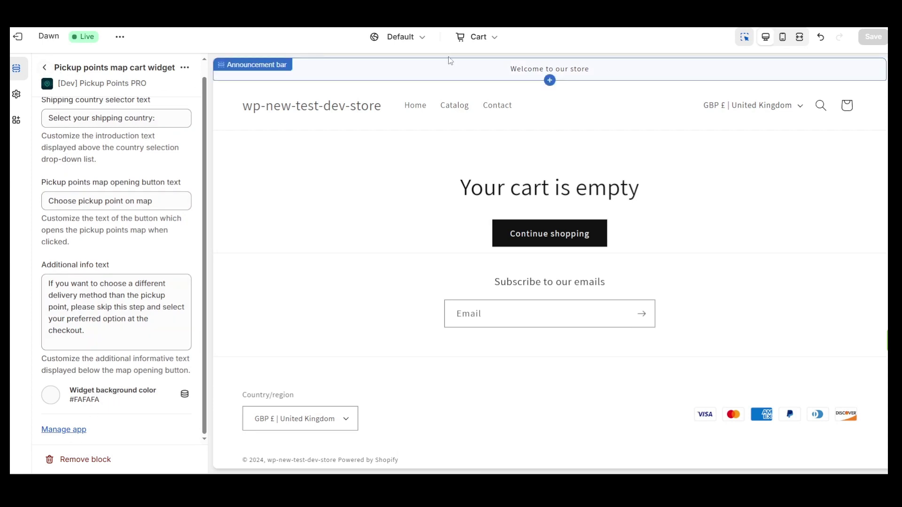
# - Add The Collection Snowboard: Hydrogen to the cart from the Default product preview, then view the cart
pyautogui.click(489, 37)
pyautogui.click(450, 119)
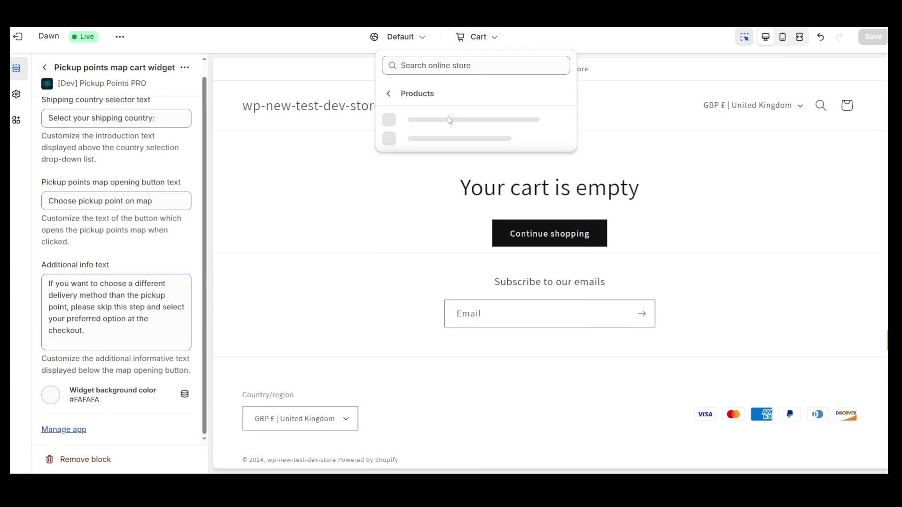
pyautogui.click(464, 120)
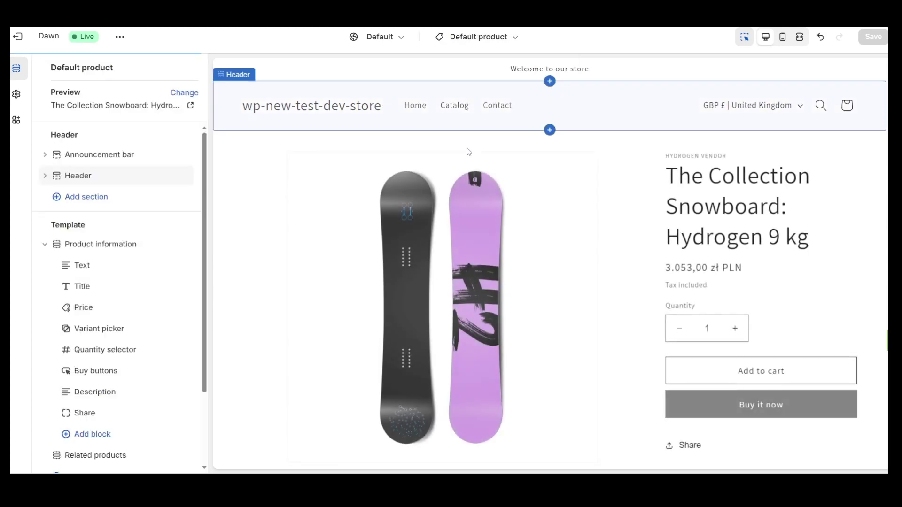
pyautogui.click(761, 378)
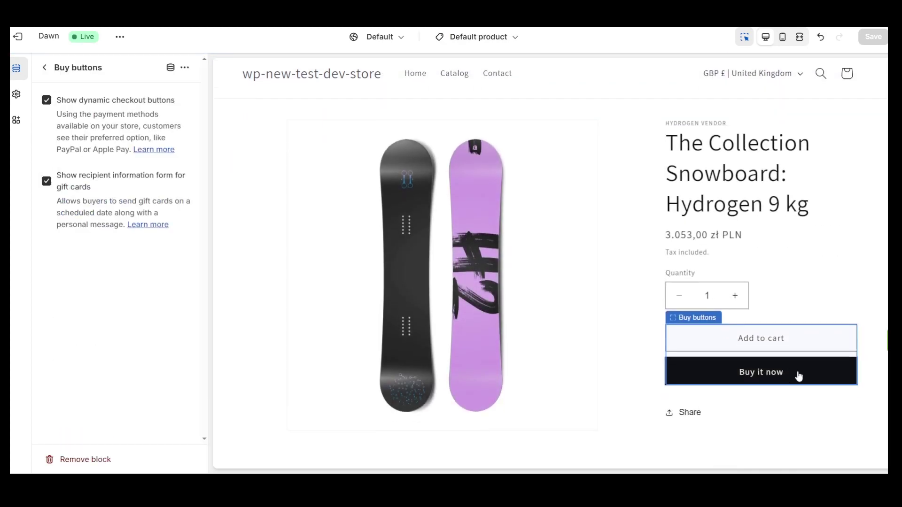
pyautogui.click(818, 340)
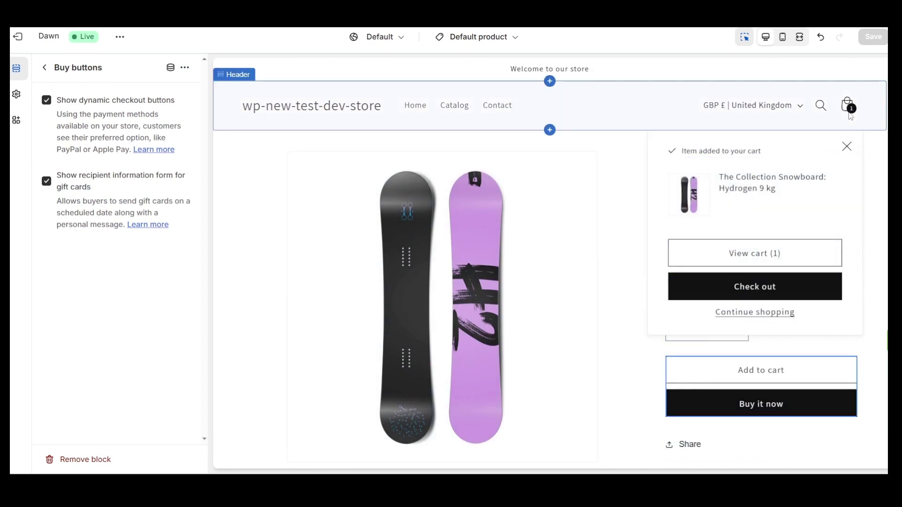
pyautogui.click(850, 108)
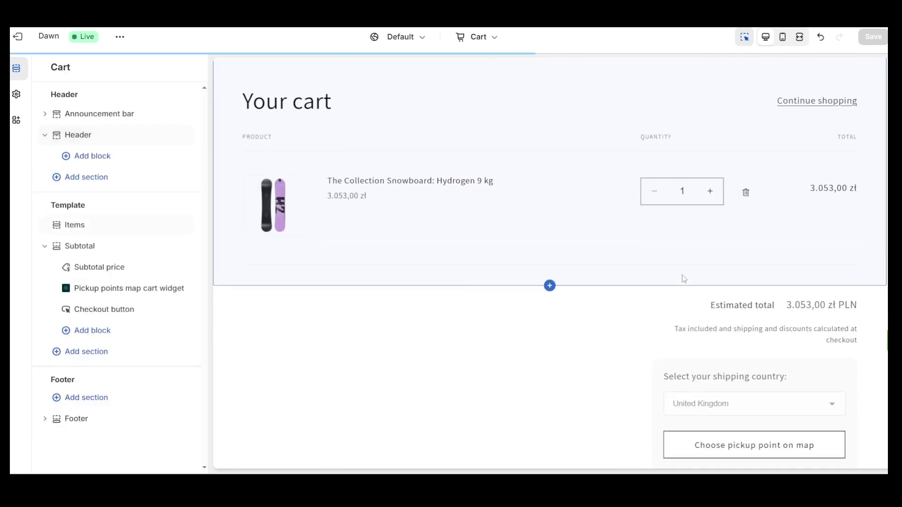
pyautogui.scroll(-4, 685, 279)
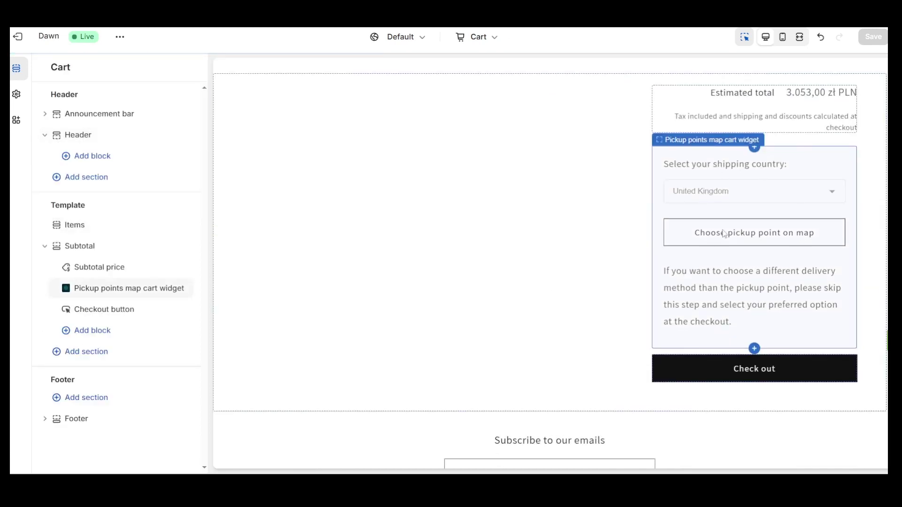
pyautogui.scroll(5, 788, 267)
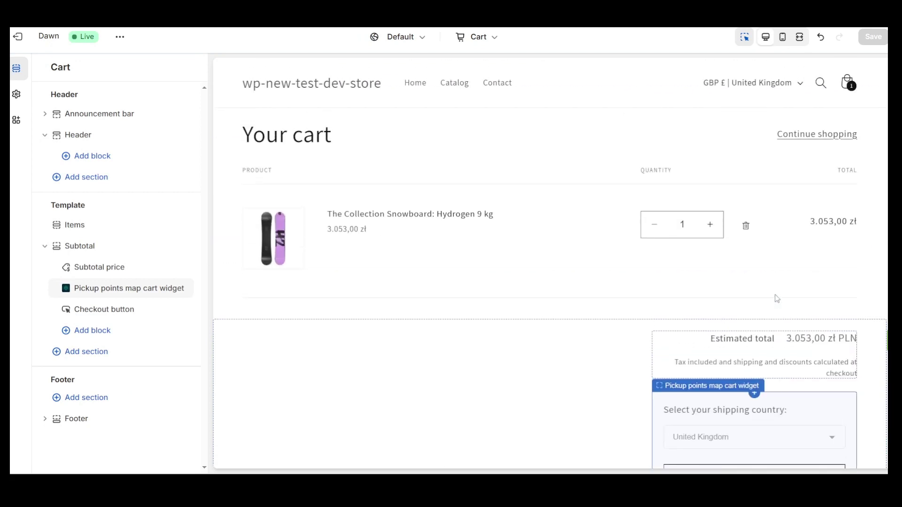
pyautogui.scroll(-4, 776, 298)
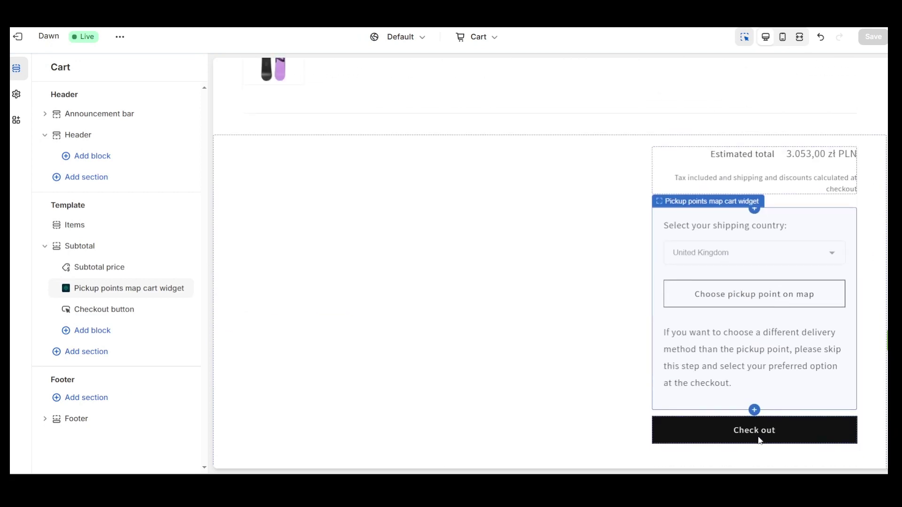
pyautogui.scroll(5, 540, 235)
pyautogui.scroll(-1, 517, 195)
pyautogui.scroll(1, 509, 177)
# - Turn off dynamic checkout buttons on the Default product template, save, and add the snowboard again
pyautogui.click(492, 40)
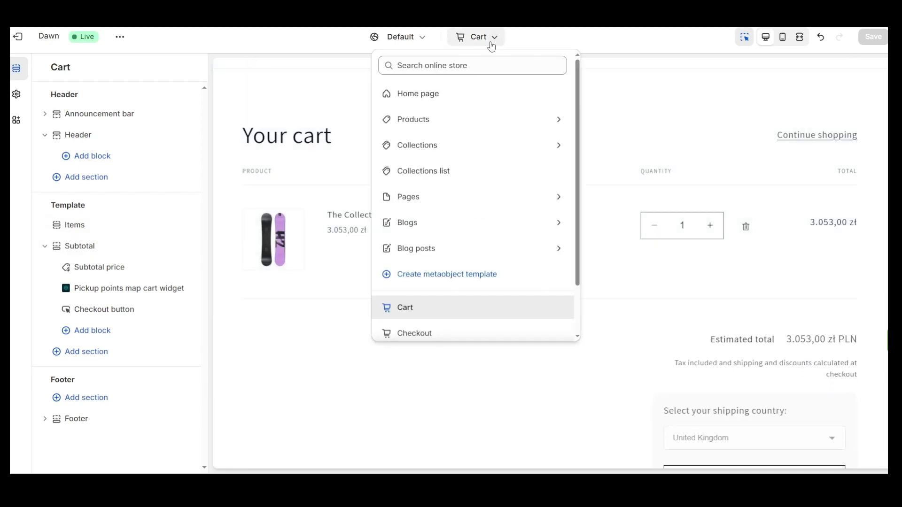
pyautogui.click(443, 118)
pyautogui.click(443, 119)
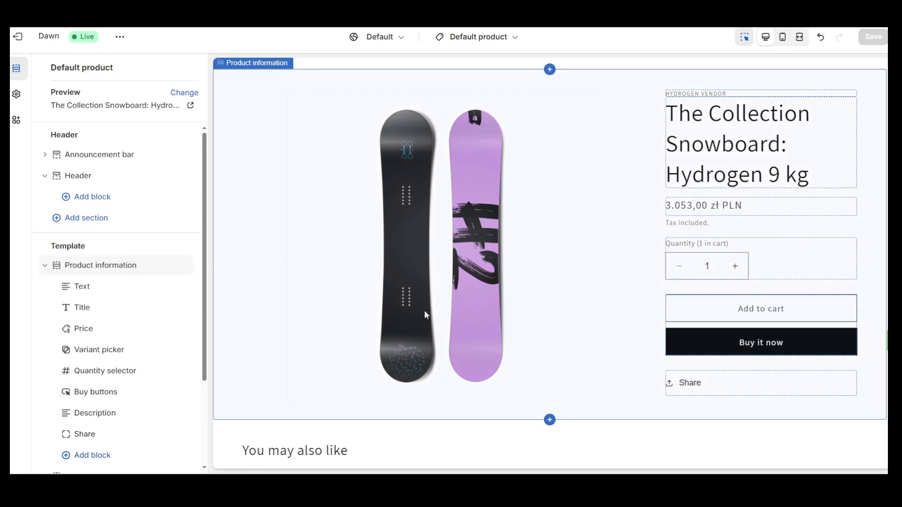
pyautogui.click(94, 396)
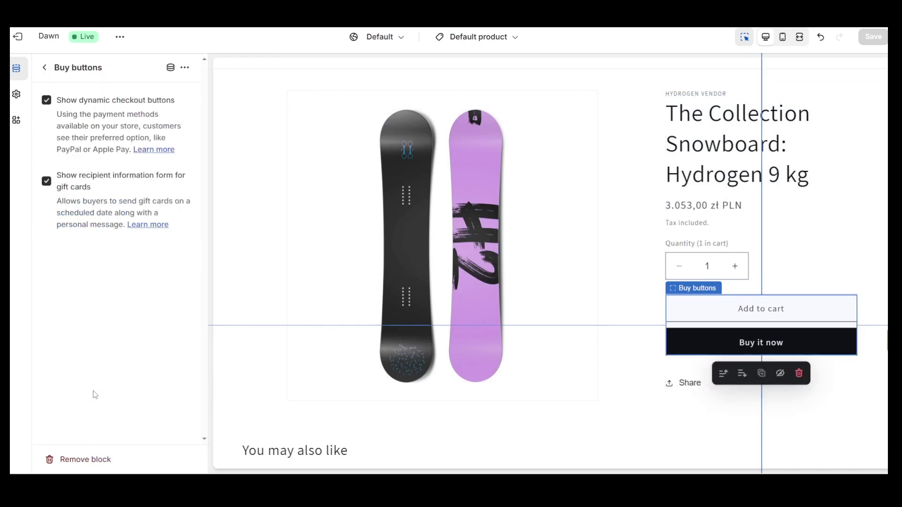
pyautogui.click(48, 103)
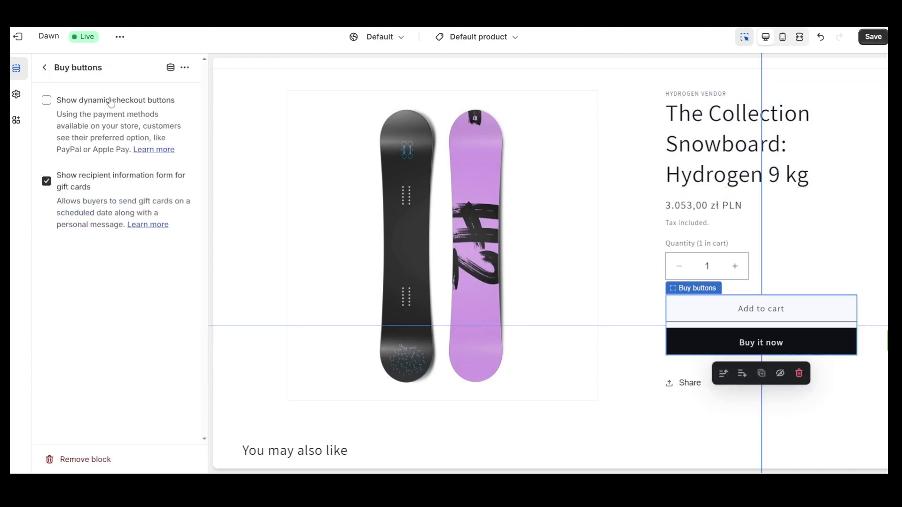
pyautogui.click(873, 38)
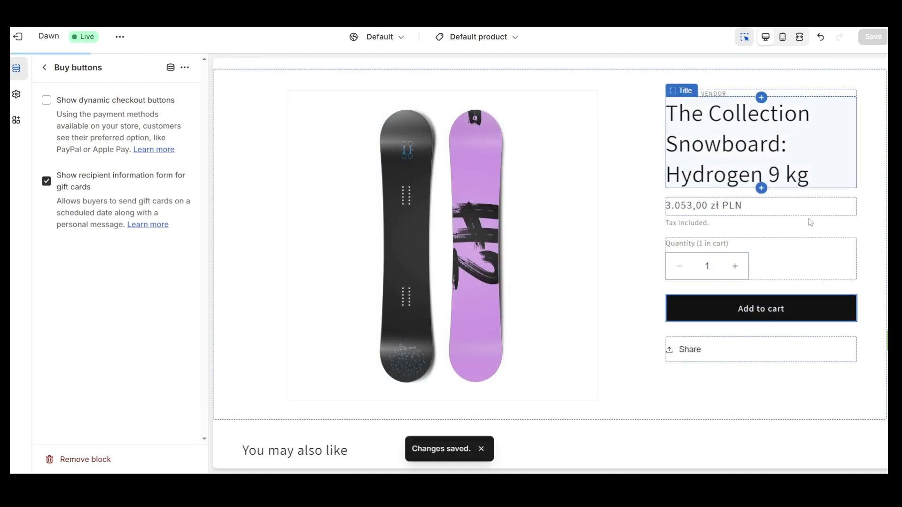
pyautogui.click(818, 315)
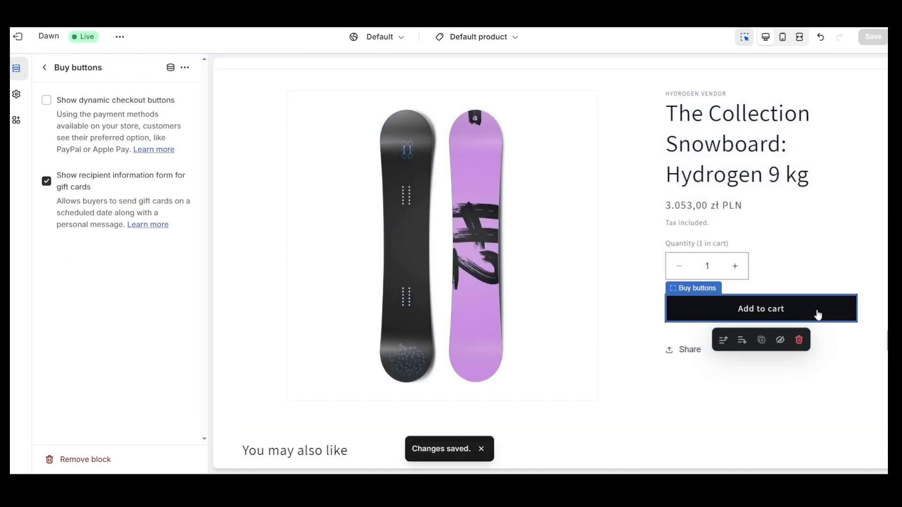
pyautogui.click(826, 306)
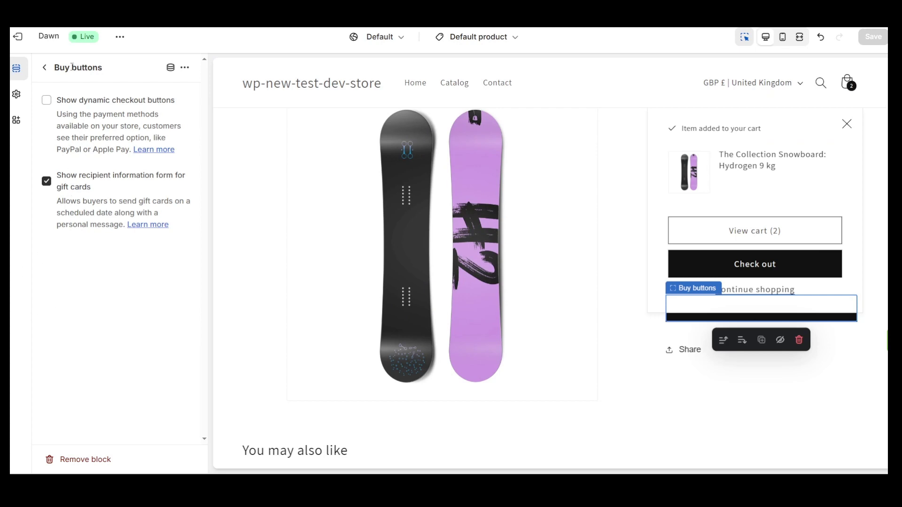
# - Switch the editor to the Cart template and select the Pickup points map cart widget block
pyautogui.click(47, 36)
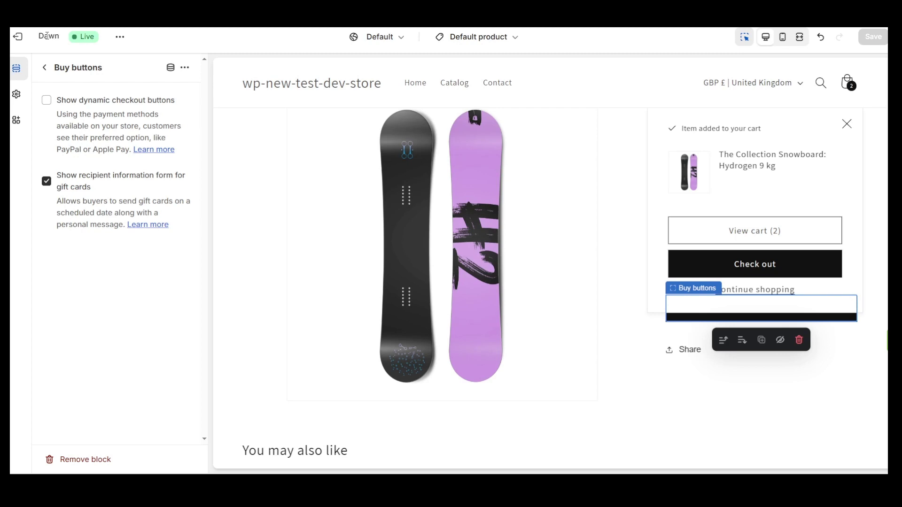
pyautogui.click(476, 36)
pyautogui.click(417, 310)
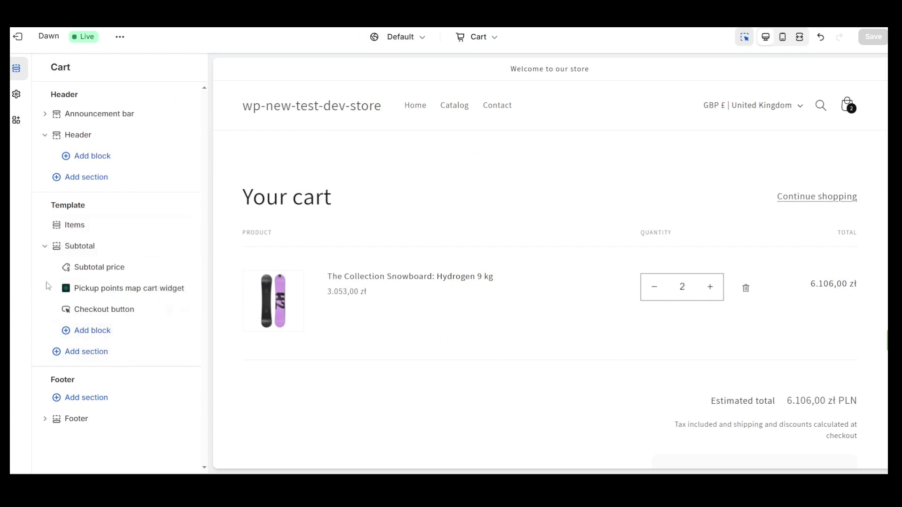
pyautogui.click(115, 295)
pyautogui.moveTo(117, 301); pyautogui.dragTo(151, 330)
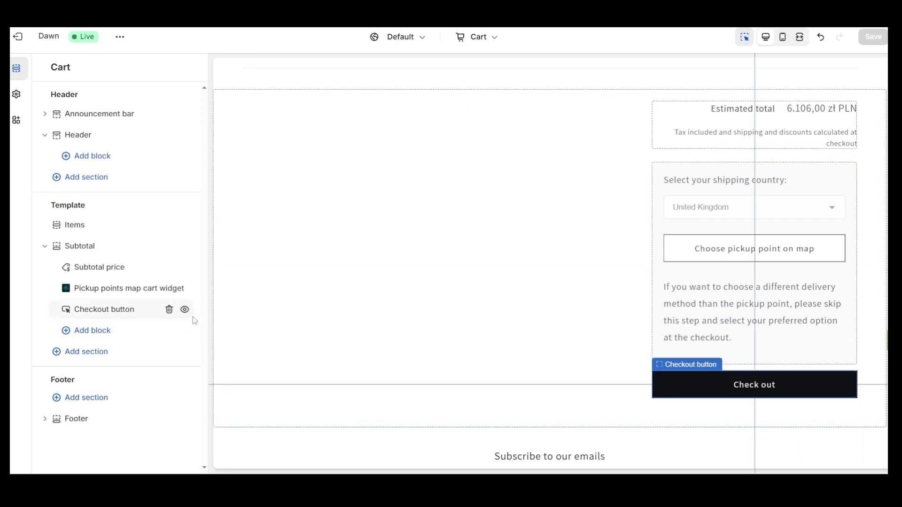
pyautogui.moveTo(193, 316); pyautogui.dragTo(162, 328)
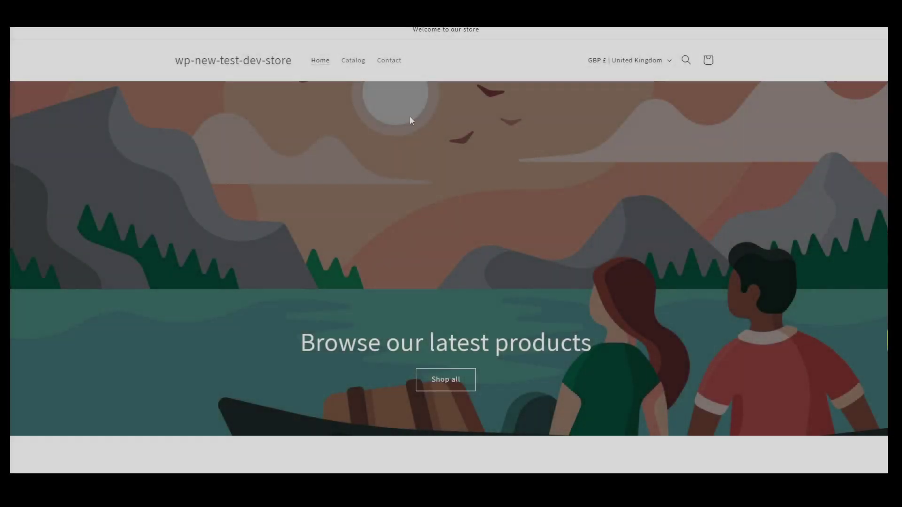
# - On the live storefront, add the Hydrogen 9 kg snowboard to the cart and view the cart page
pyautogui.scroll(-2, 452, 240)
pyautogui.scroll(-6, 452, 240)
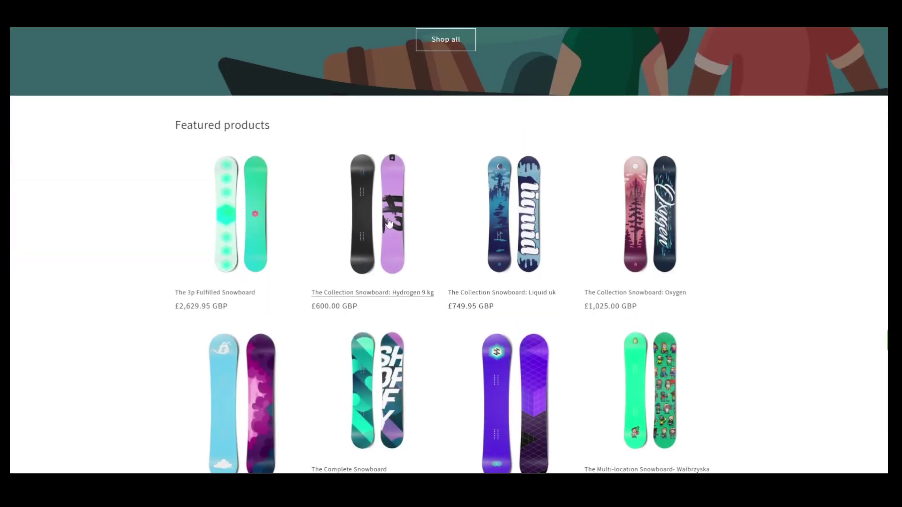
pyautogui.click(362, 237)
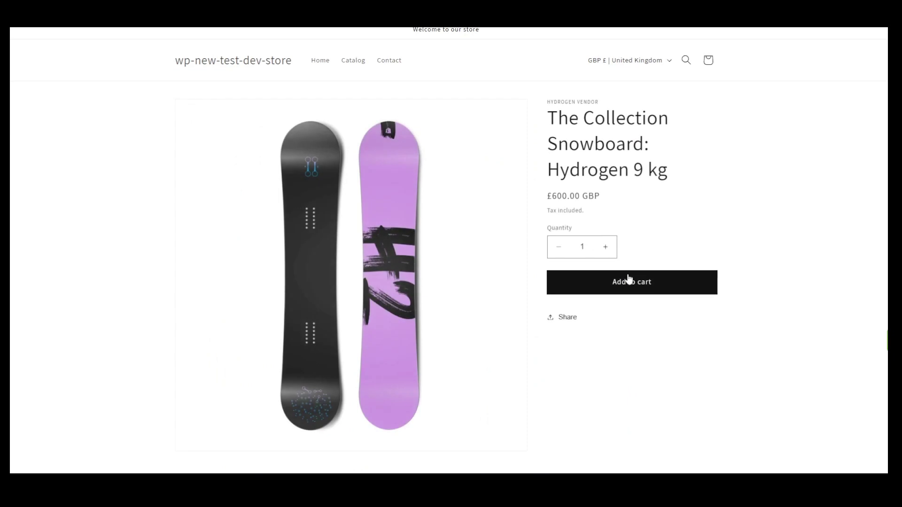
pyautogui.click(628, 284)
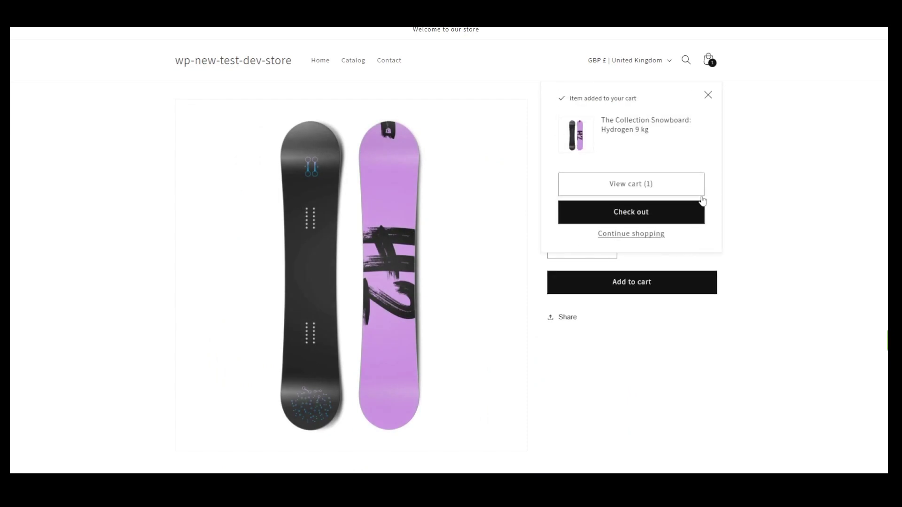
pyautogui.click(623, 186)
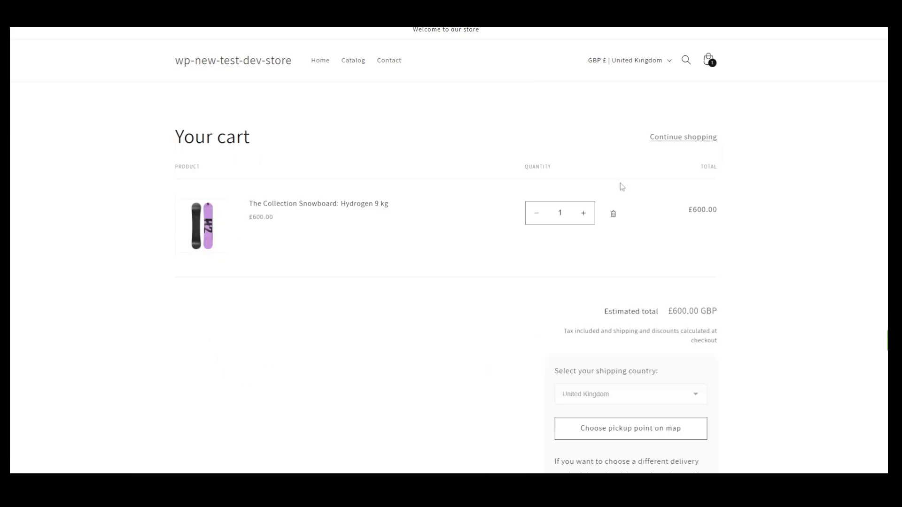
pyautogui.scroll(-3, 624, 190)
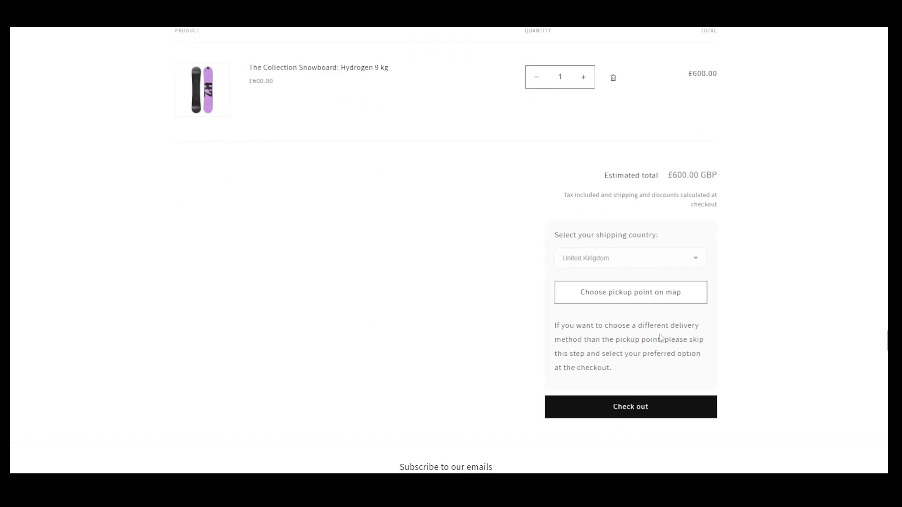
# - Search the pickup-point map near the delivery address and select DPD point GB11017, 143 Kings Cross Road (£9.00)
pyautogui.click(628, 294)
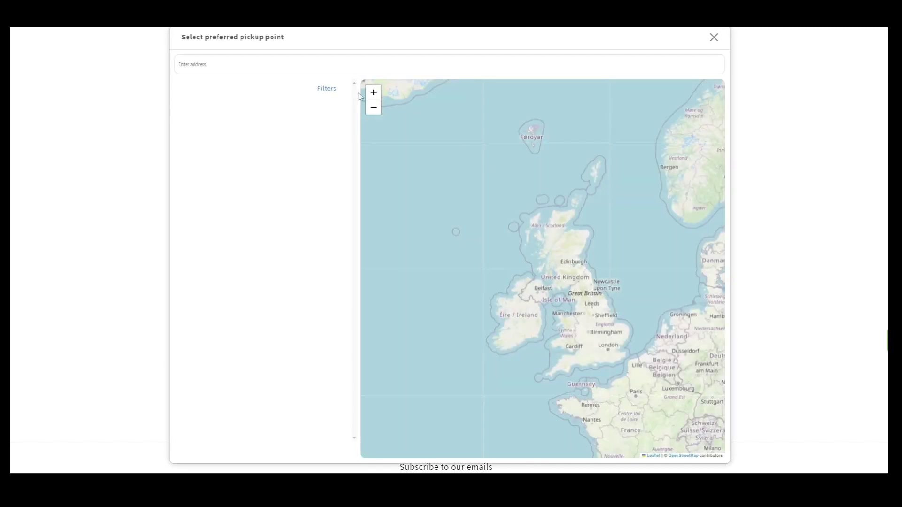
pyautogui.click(319, 66)
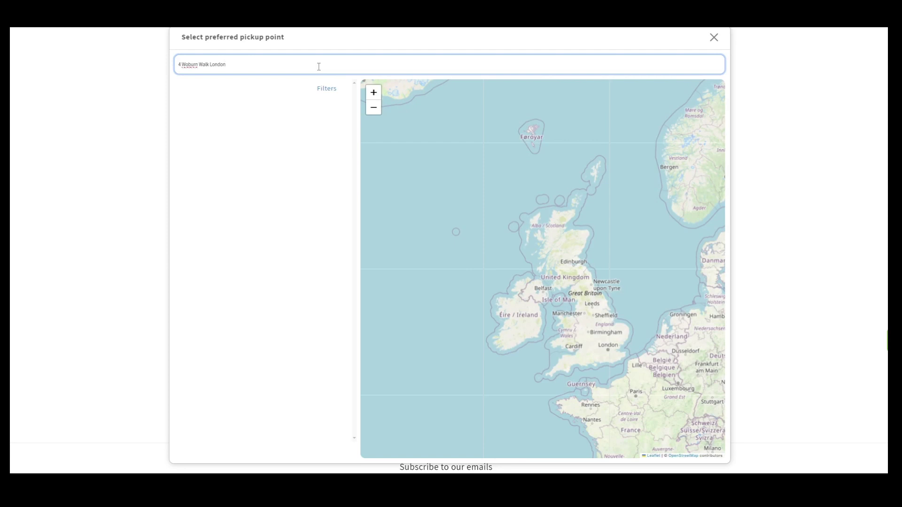
pyautogui.press('Return')
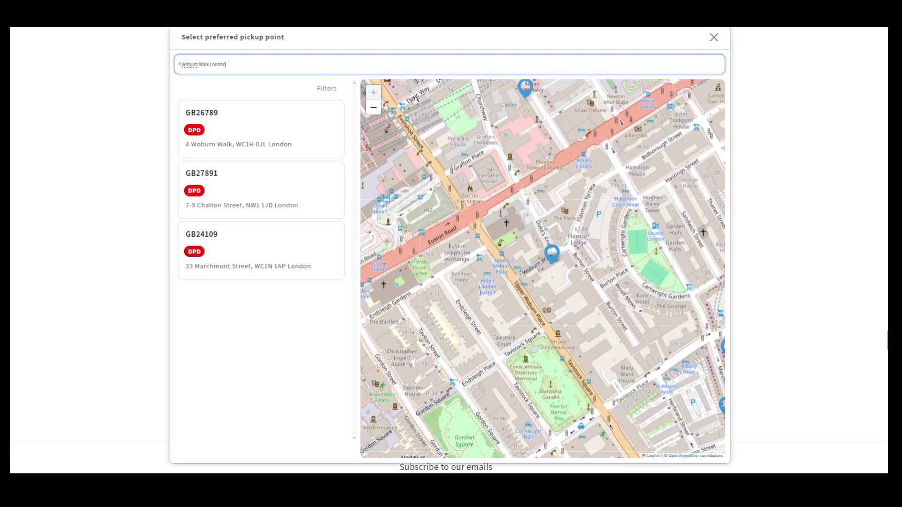
pyautogui.scroll(-1, 471, 122)
pyautogui.moveTo(526, 115); pyautogui.dragTo(441, 324)
pyautogui.click(603, 291)
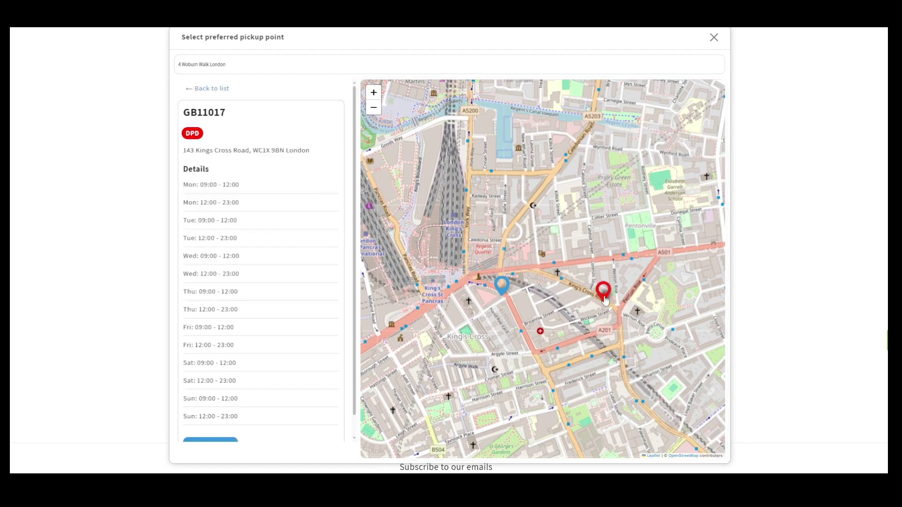
pyautogui.scroll(-1, 259, 354)
pyautogui.click(216, 425)
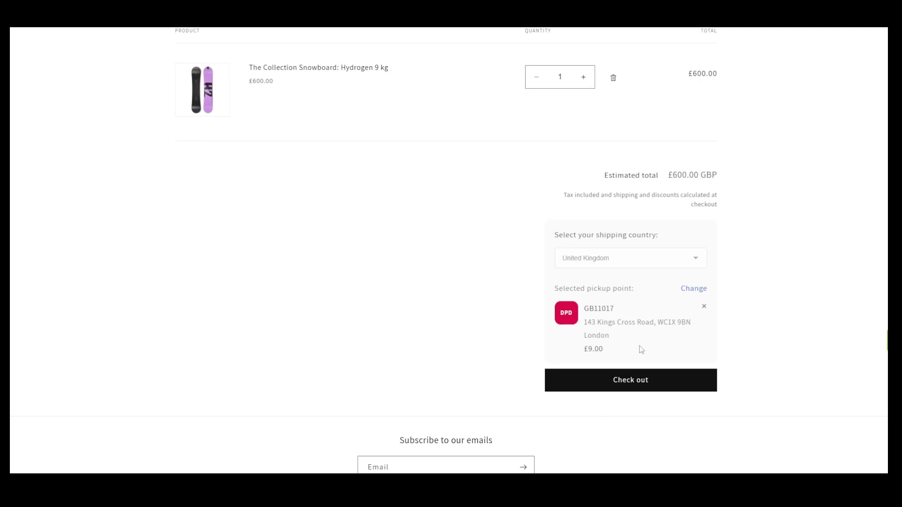
# - At checkout, paste the delivery address and accept the matching London address suggestion
pyautogui.click(637, 384)
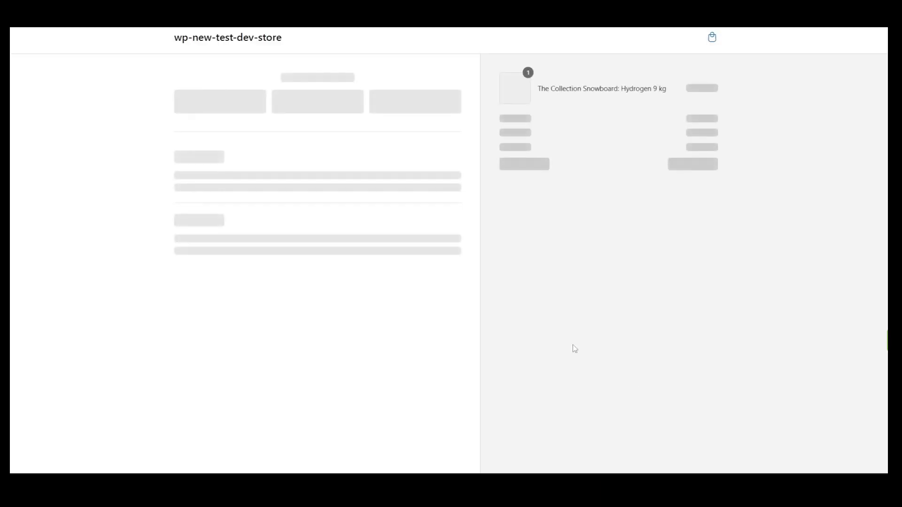
pyautogui.click(281, 244)
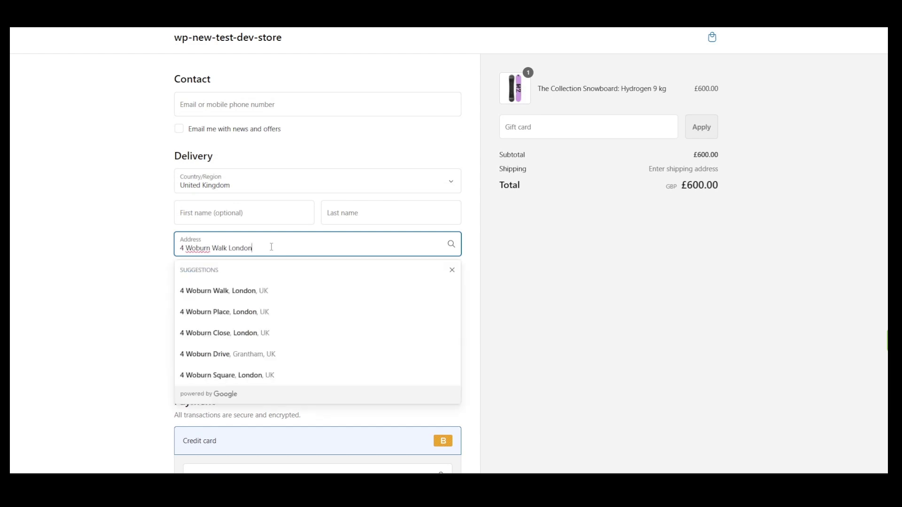
pyautogui.moveTo(270, 247); pyautogui.dragTo(230, 248)
pyautogui.click(230, 286)
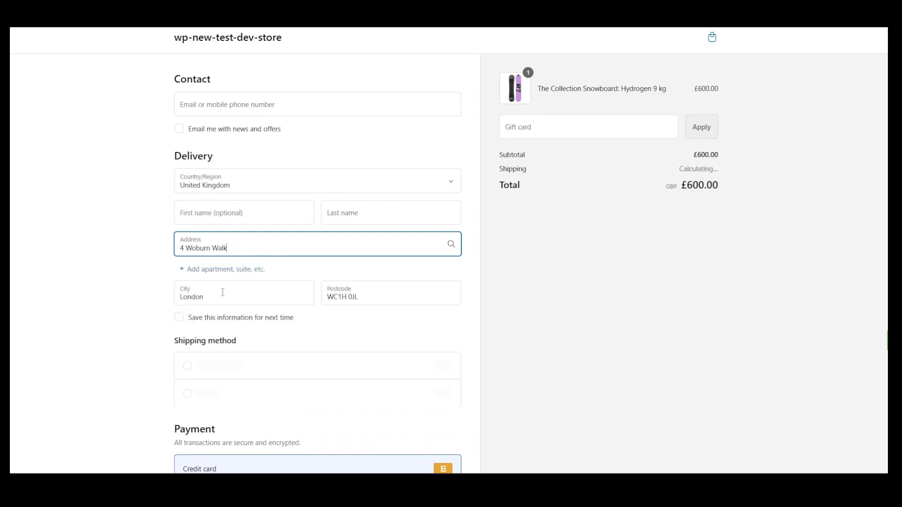
# - Review the shipping method: DPD Pickup Point at £9.00, total £609.00
pyautogui.scroll(-2, 136, 324)
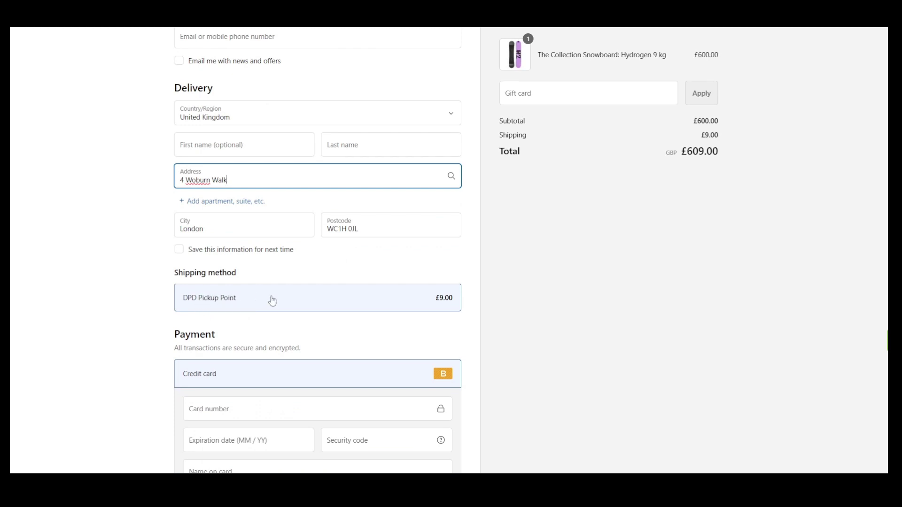
pyautogui.scroll(2, 282, 300)
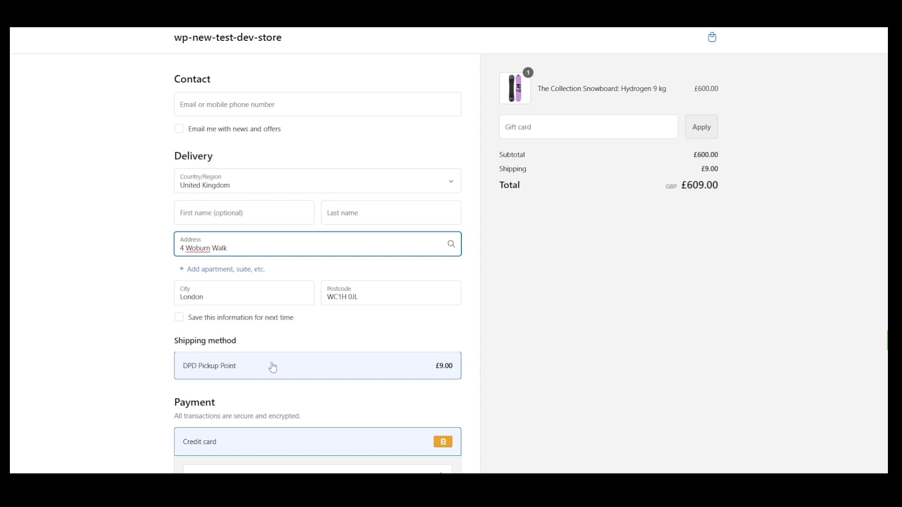
pyautogui.scroll(-2, 272, 367)
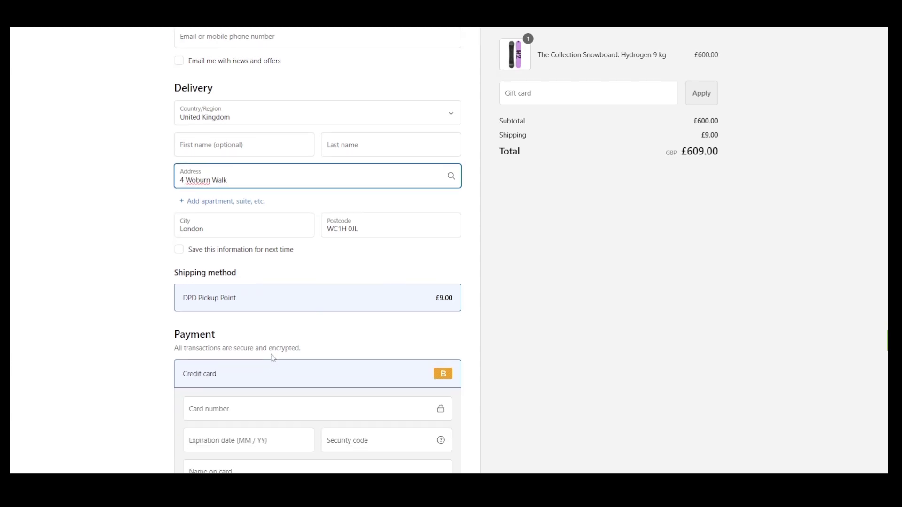
pyautogui.scroll(2, 300, 320)
# - Back in the cart, remove the selected DPD pickup point and proceed to checkout again
pyautogui.click(711, 37)
pyautogui.scroll(-4, 651, 293)
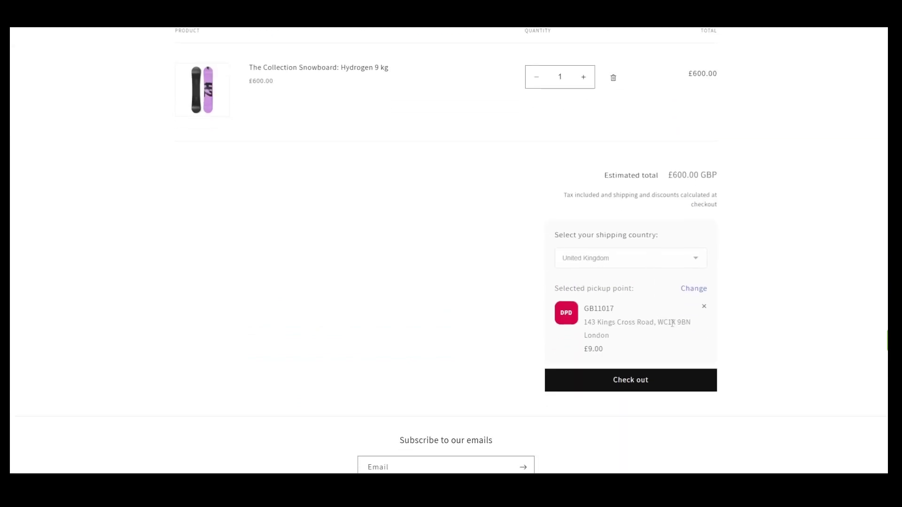
pyautogui.click(705, 308)
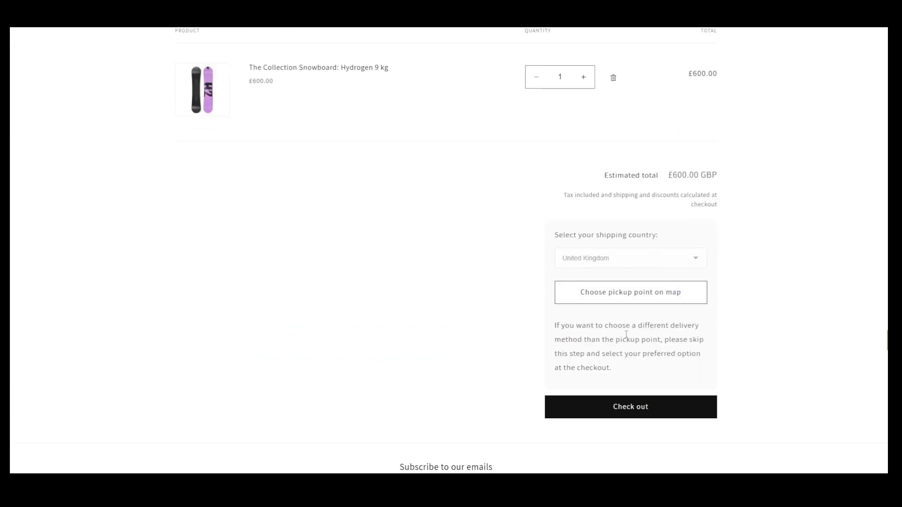
pyautogui.click(631, 407)
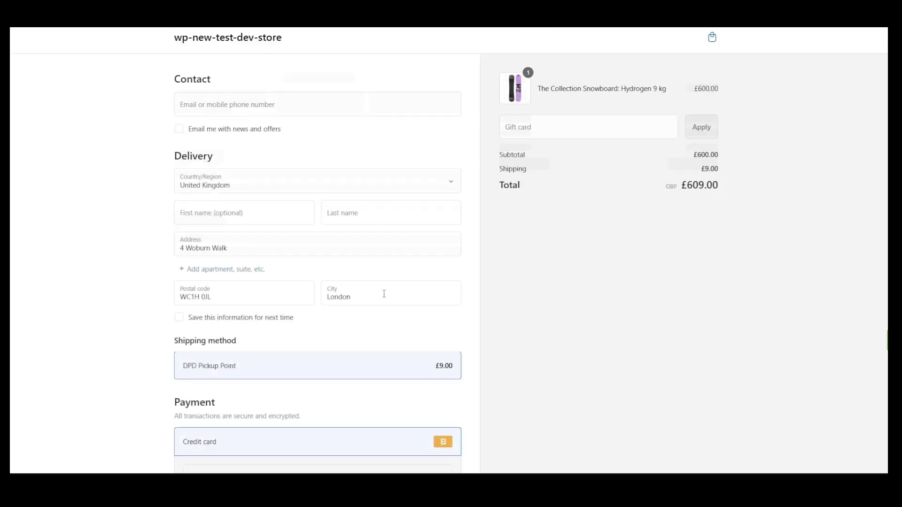